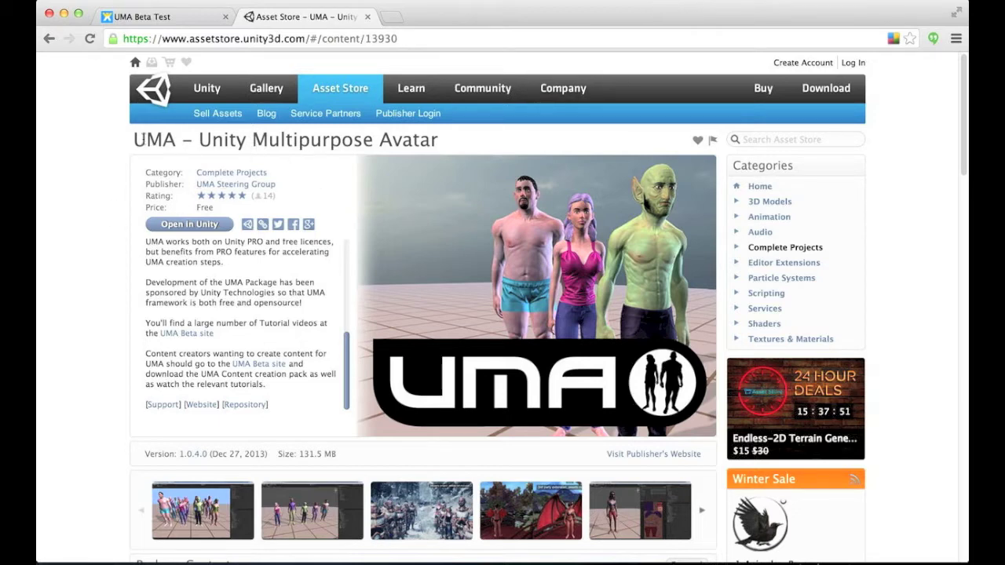
Step: Open the first UMA screenshot in the large gallery viewer
left_click_drag(133, 140, 450, 150)
left_click(420, 148)
scroll(110, 182, "down", 2)
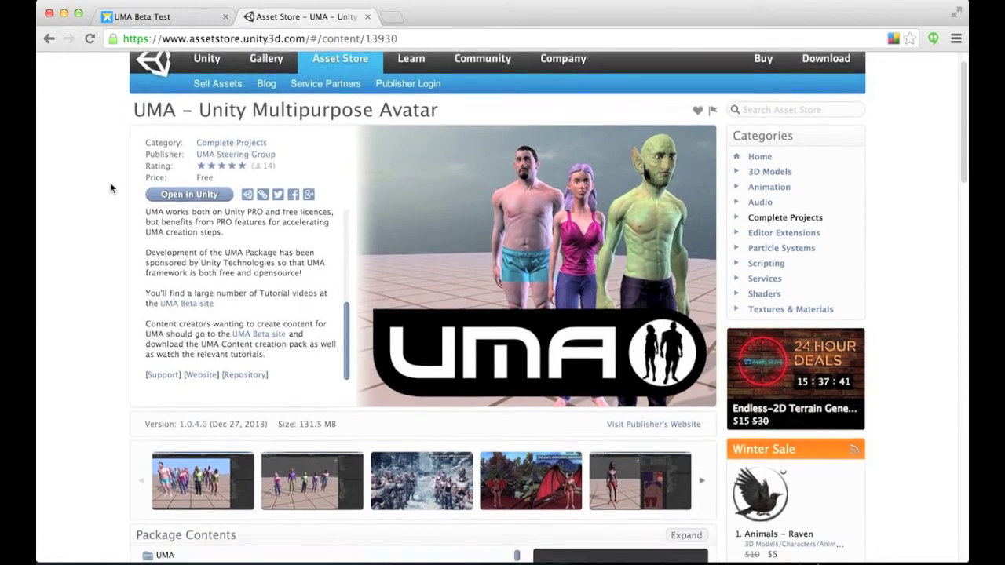
scroll(415, 154, "down", 3)
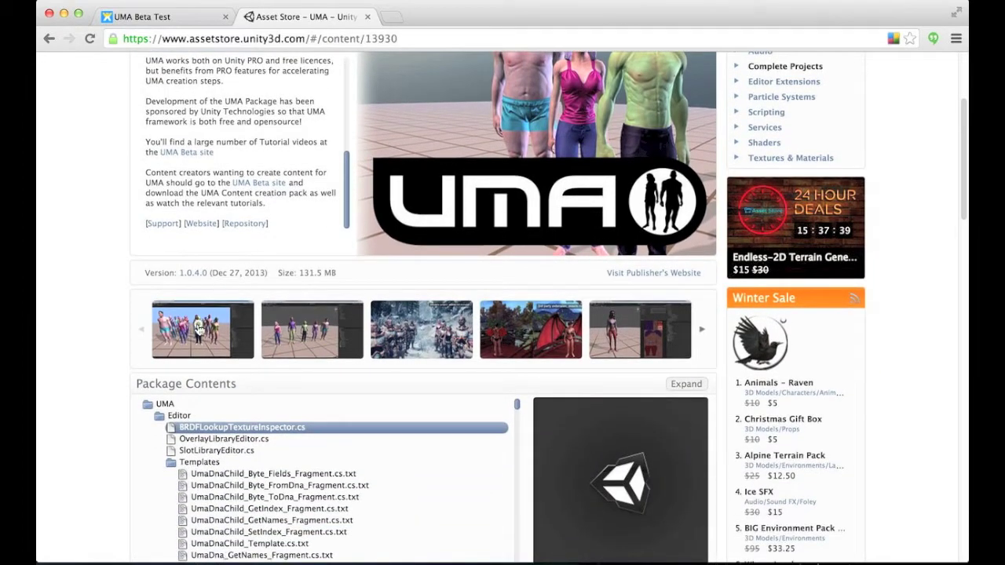
left_click(202, 332)
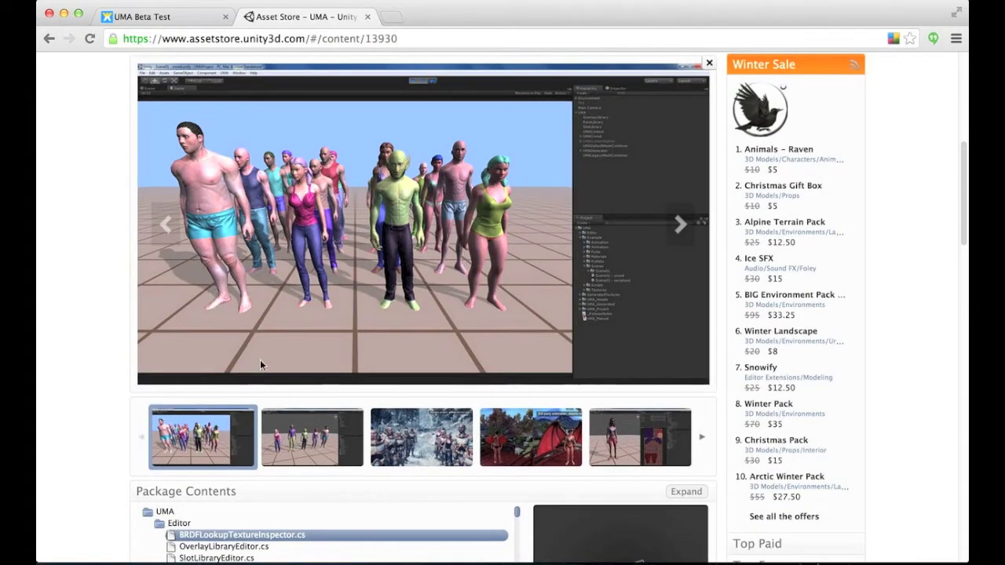
Step: Browse the avatar, snowy armoured, winged red and textured female screenshots
left_click(312, 436)
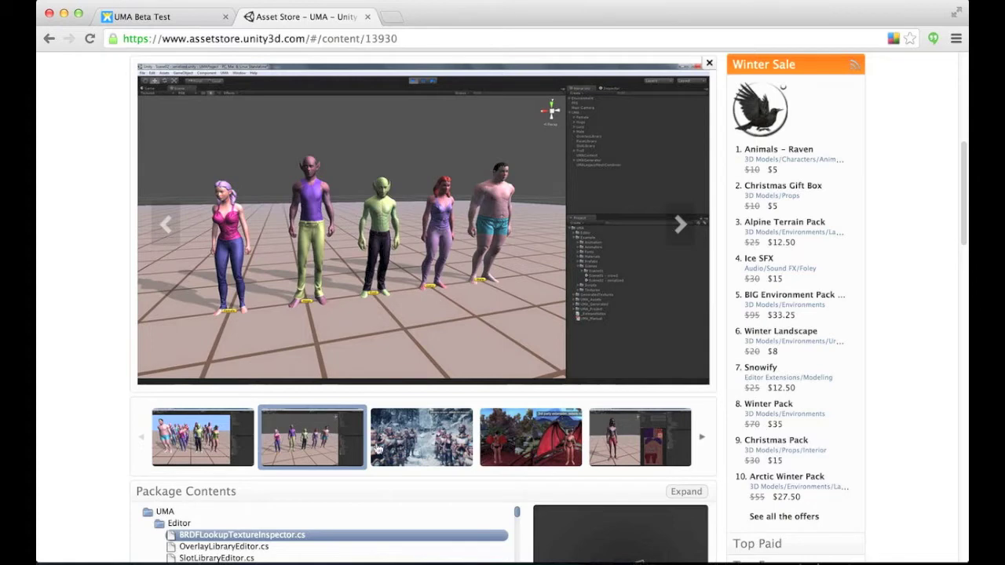
left_click(401, 445)
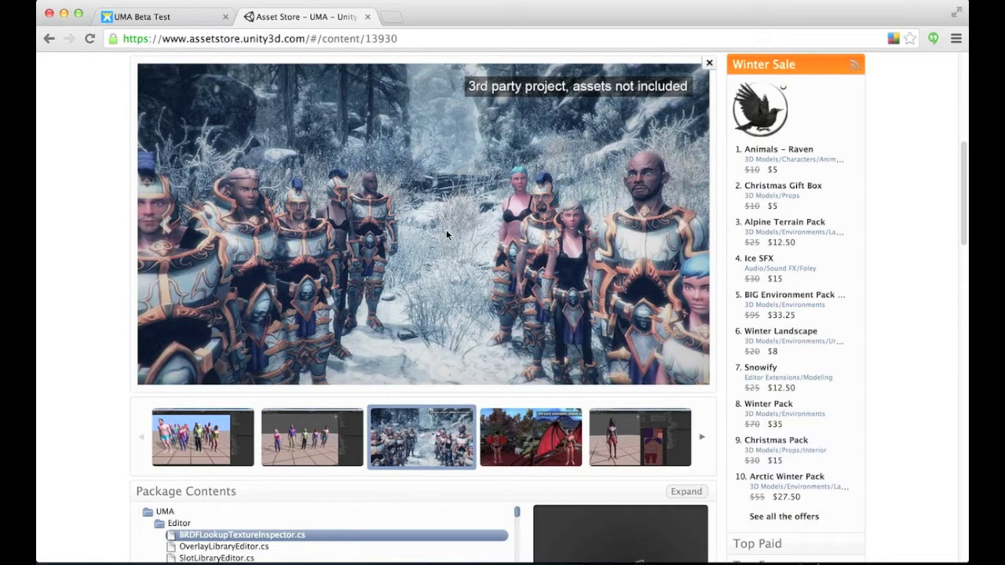
scroll(446, 229, "up", 2)
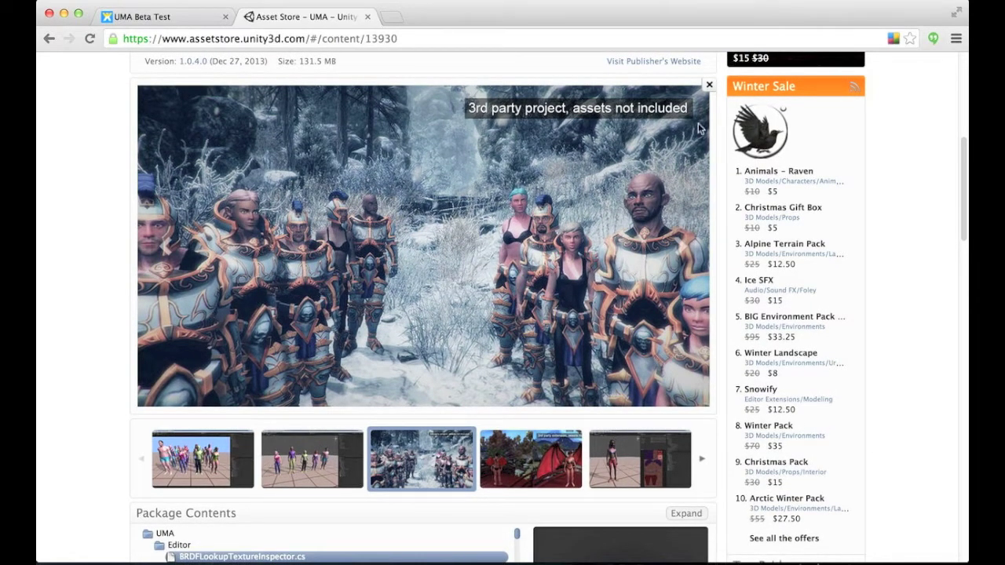
left_click(527, 455)
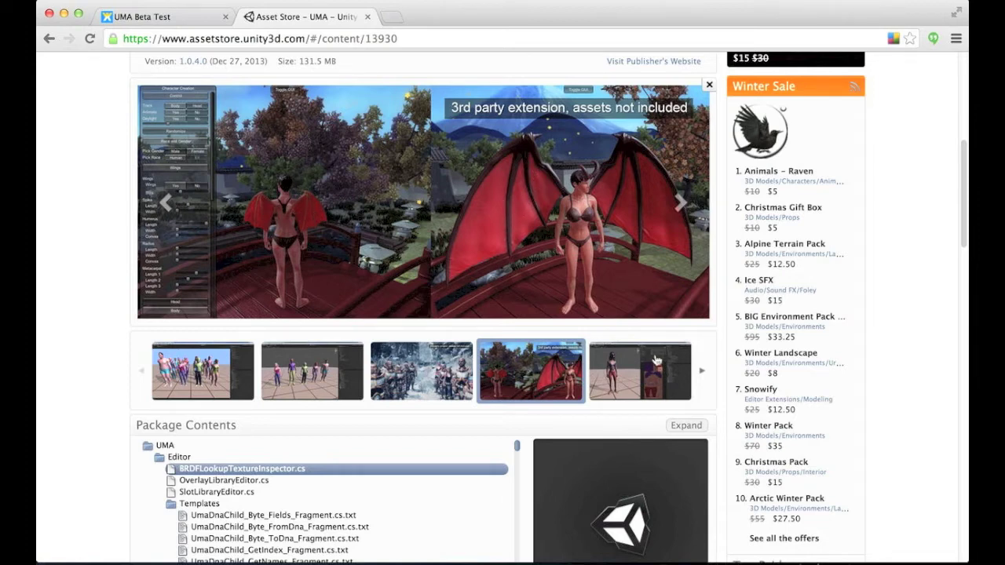
left_click(636, 371)
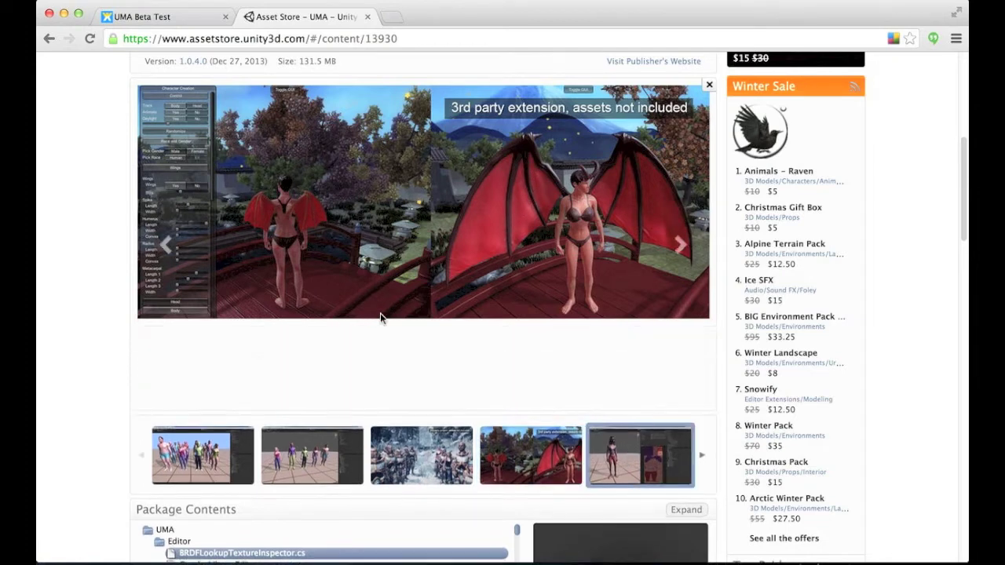
Step: Advance the carousel to view the bald close-up and large crowd screenshots
scroll(333, 275, "up", 1)
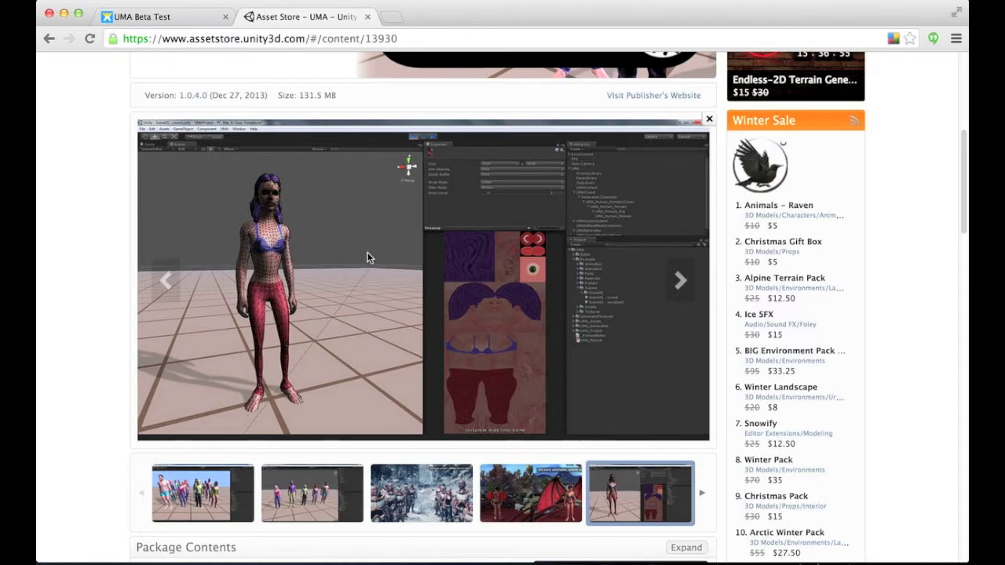
scroll(366, 254, "up", 2)
scroll(362, 250, "up", 5)
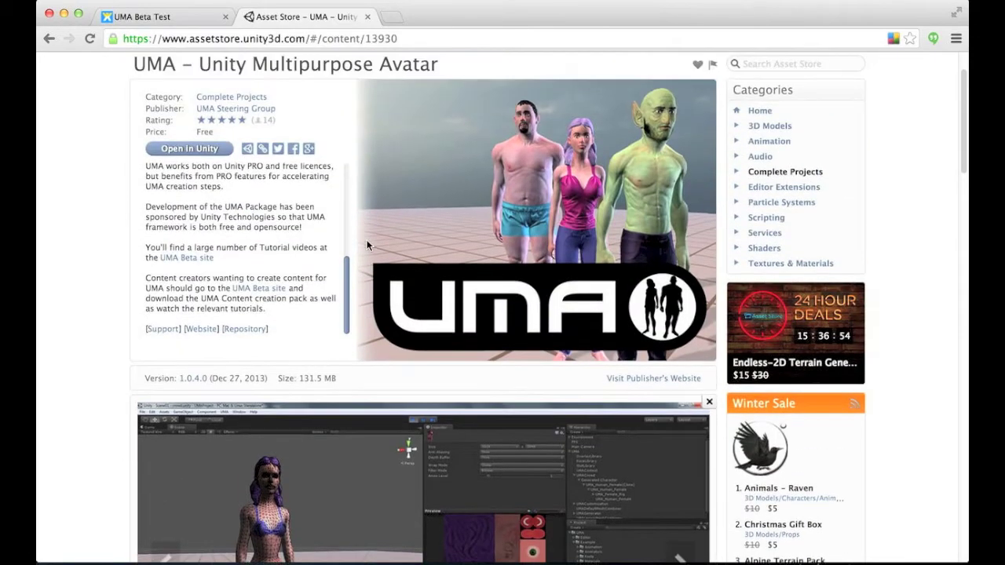
scroll(366, 239, "down", 14)
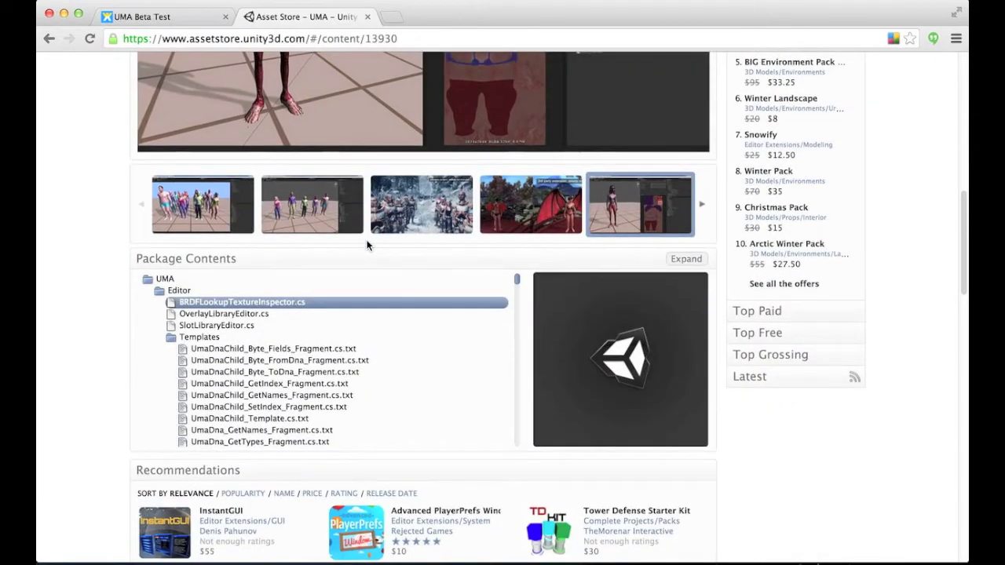
scroll(367, 246, "up", 7)
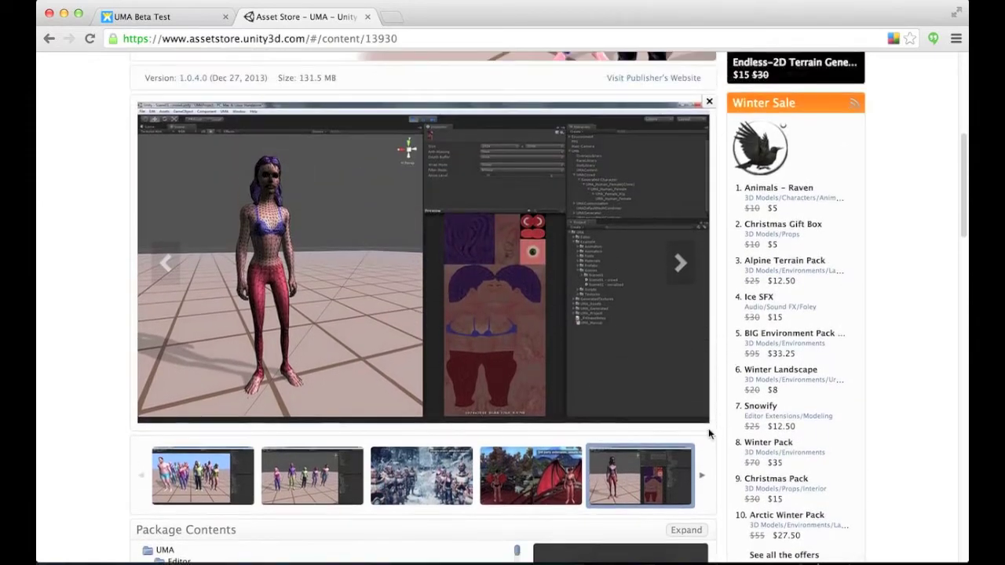
left_click(702, 479)
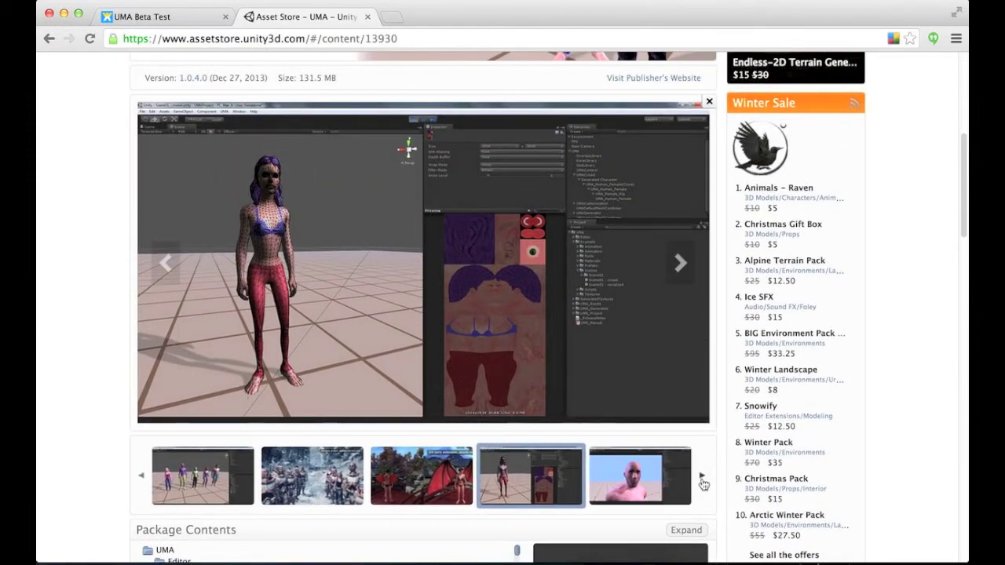
left_click(702, 480)
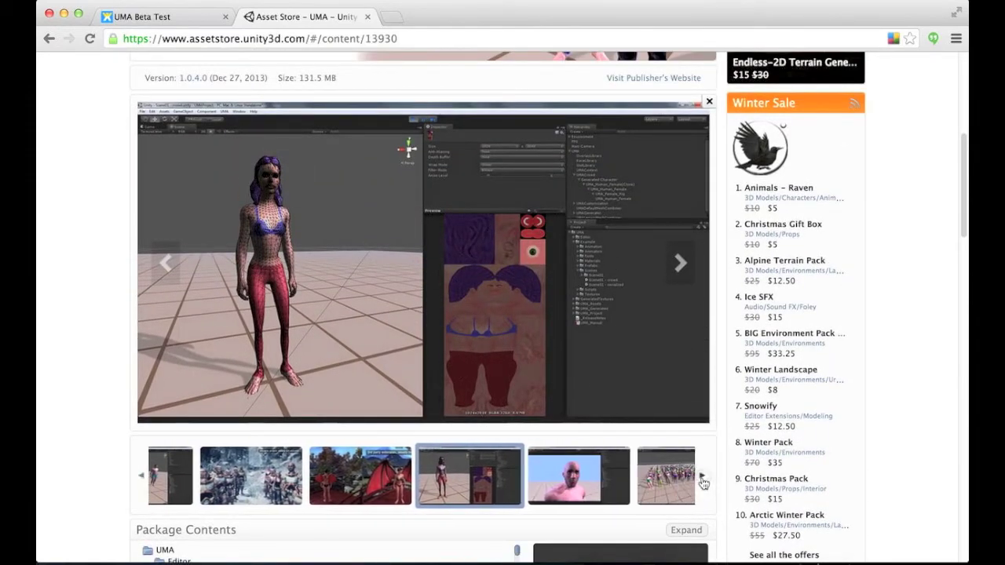
left_click(540, 467)
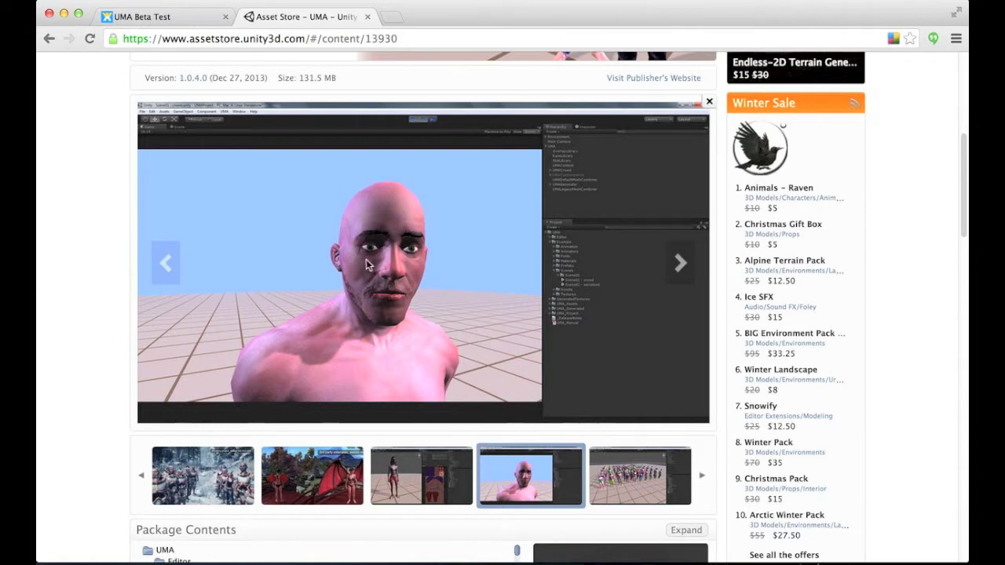
left_click(637, 475)
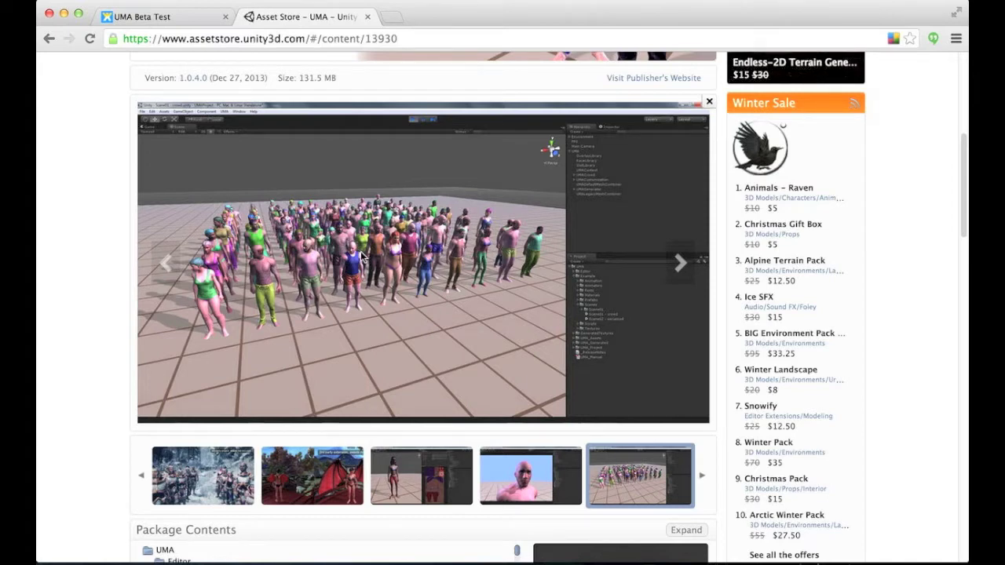
Step: Advance the carousel further and end on the bald character with shape sliders
left_click(701, 476)
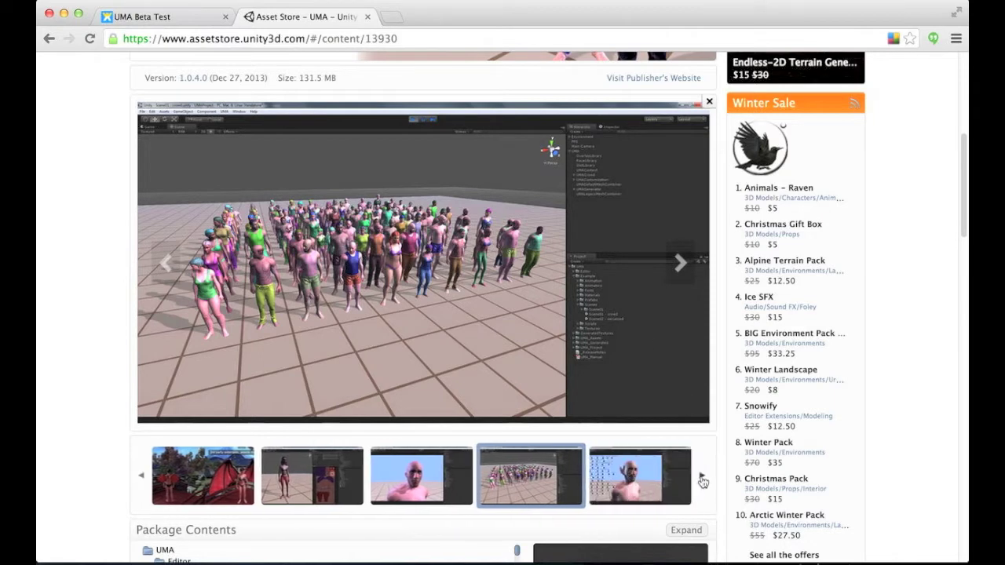
left_click(702, 478)
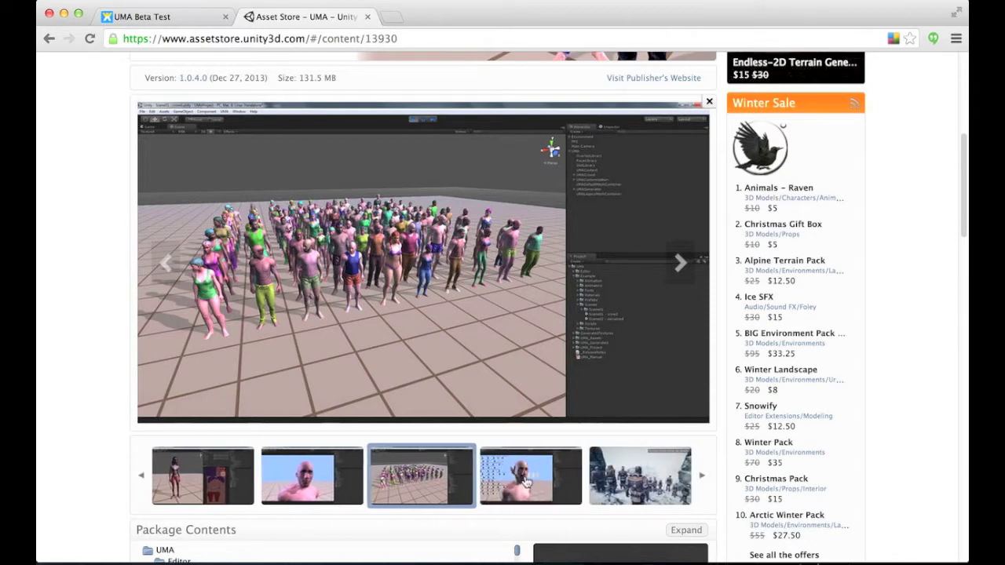
left_click(525, 483)
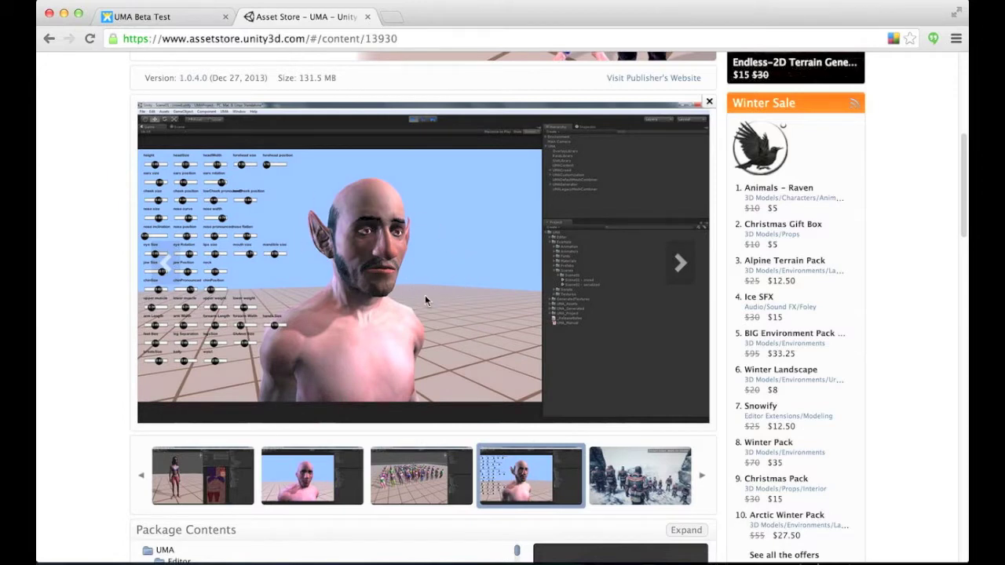
scroll(513, 377, "up", 1)
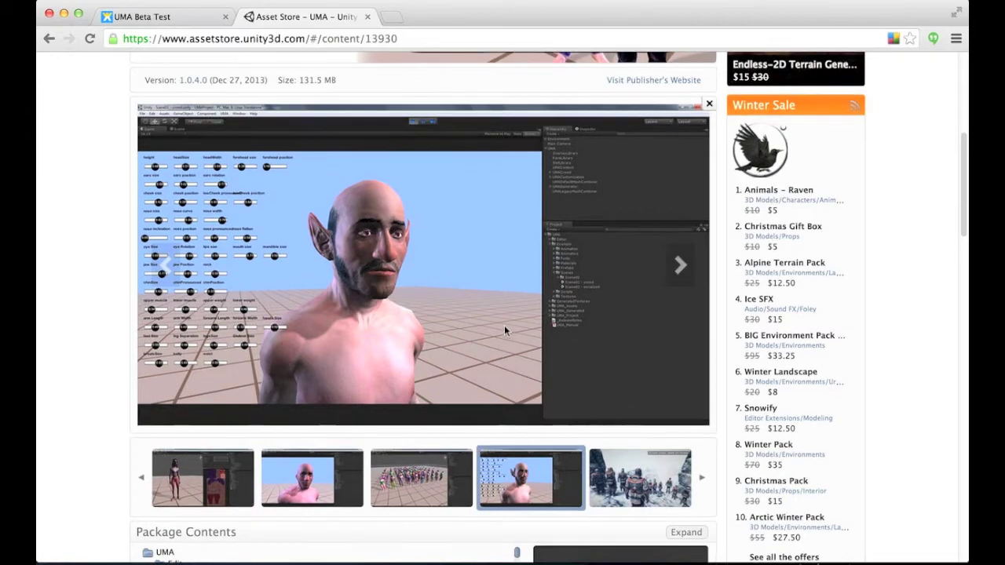
scroll(504, 325, "up", 5)
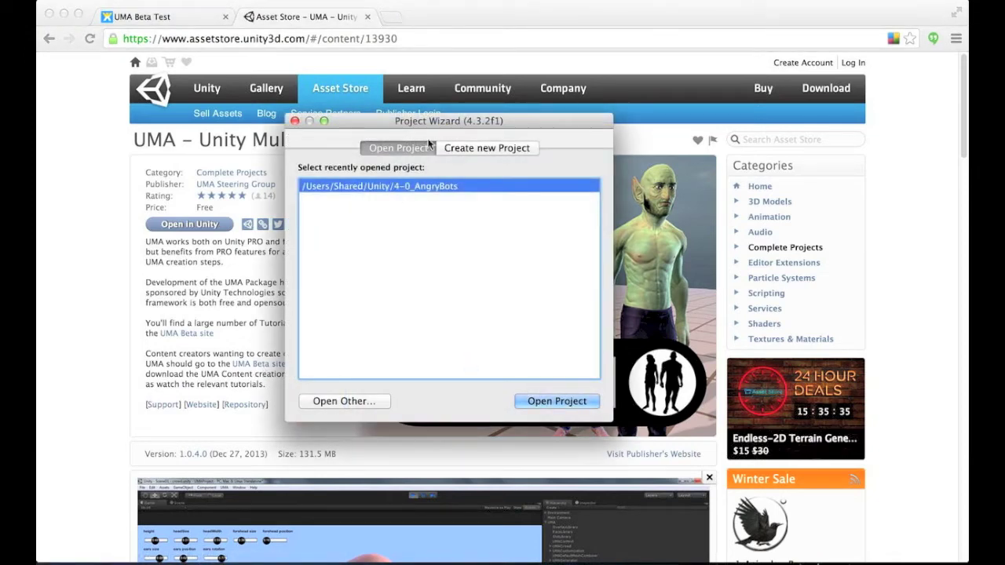
Step: Start a new project and create a UMAProject folder on the Desktop for it
left_click(480, 151)
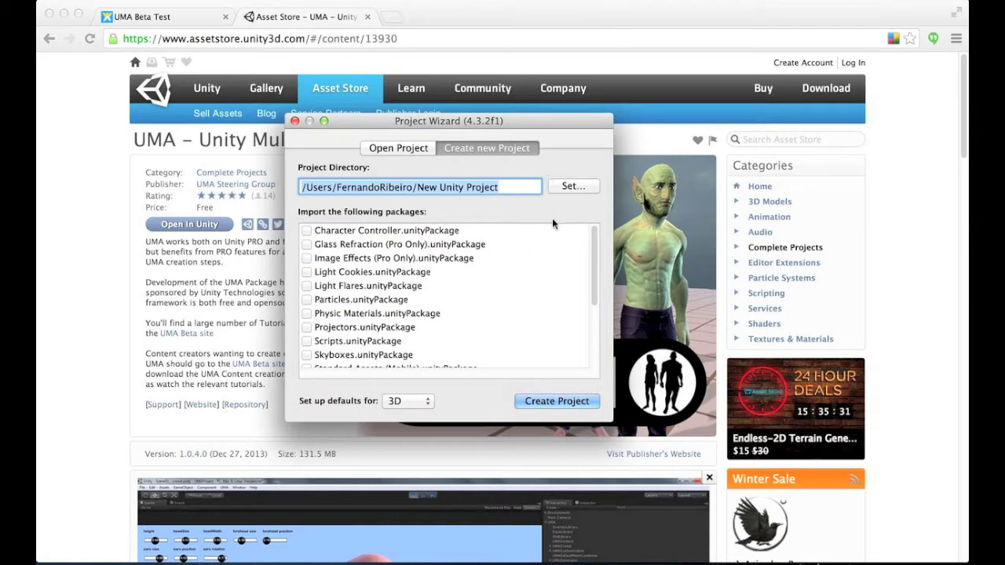
left_click(571, 188)
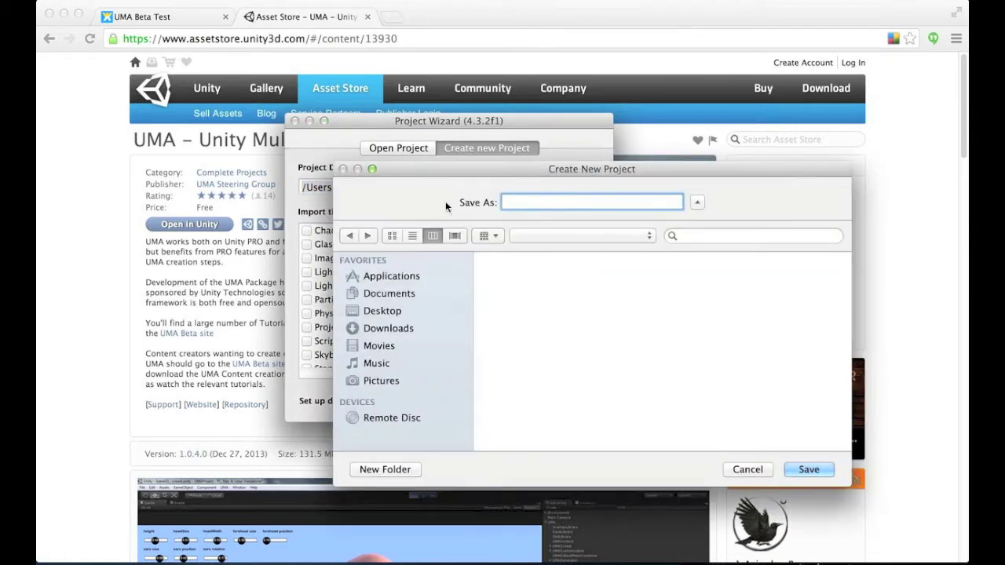
left_click_drag(449, 167, 311, 77)
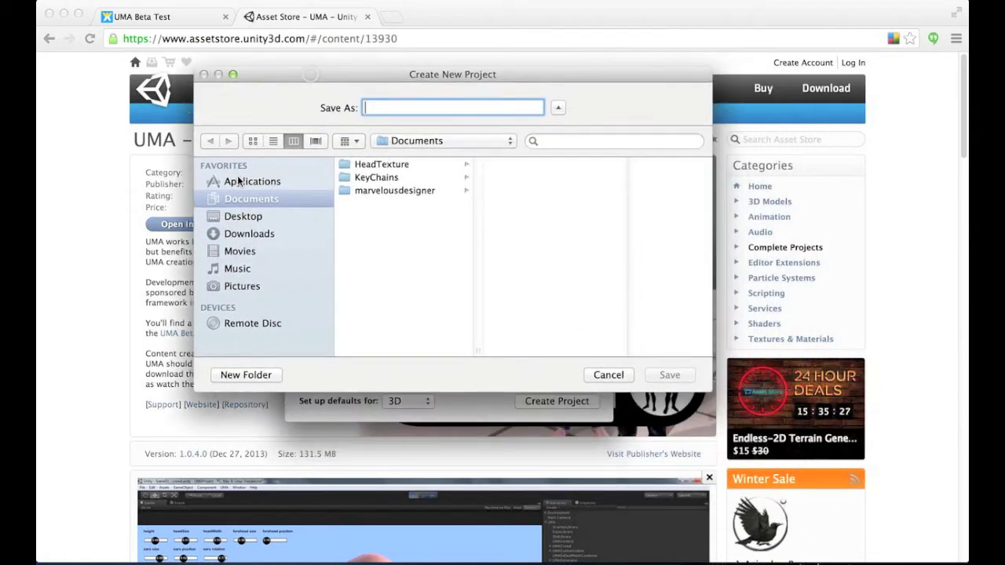
left_click(237, 216)
left_click(375, 202)
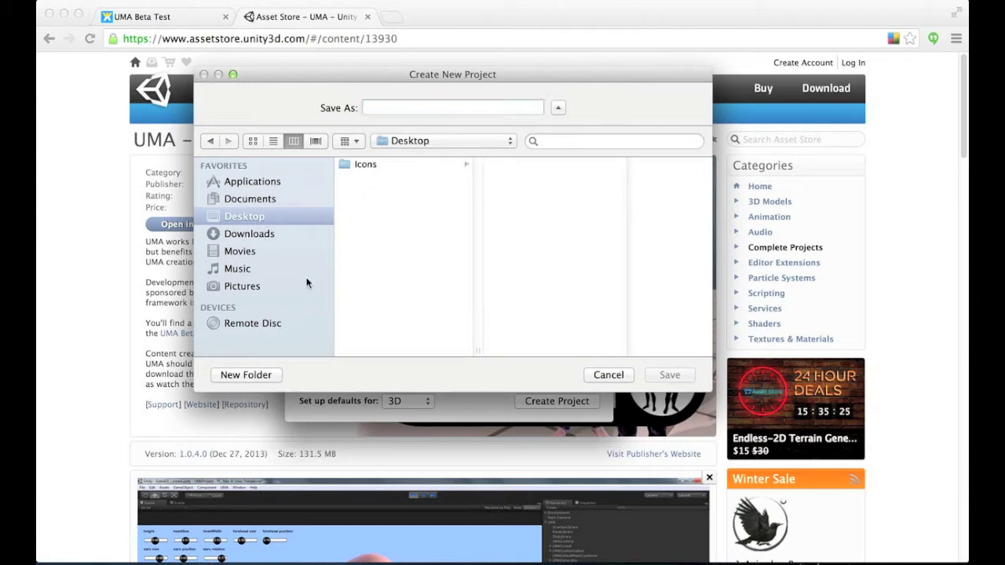
left_click(242, 374)
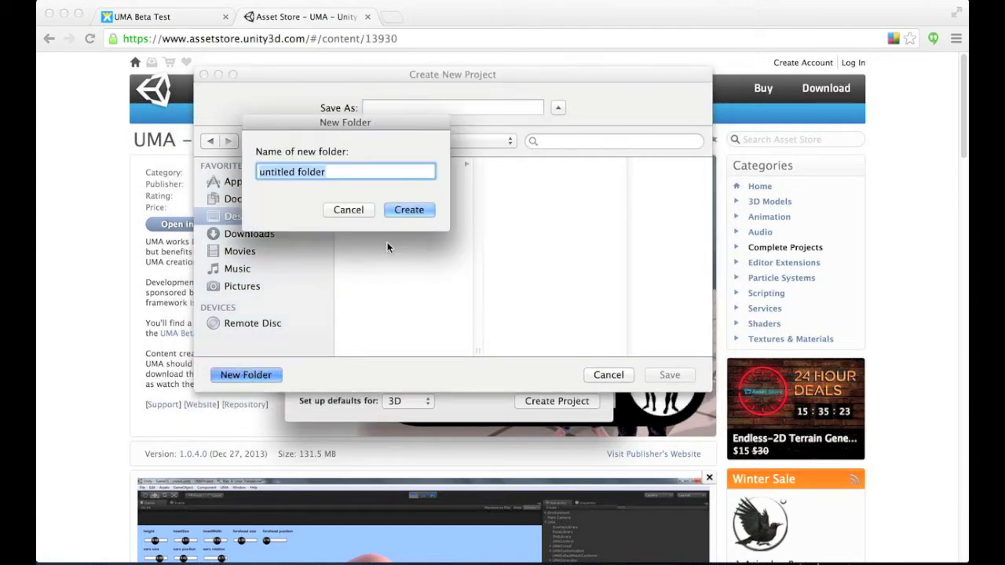
type("UMA")
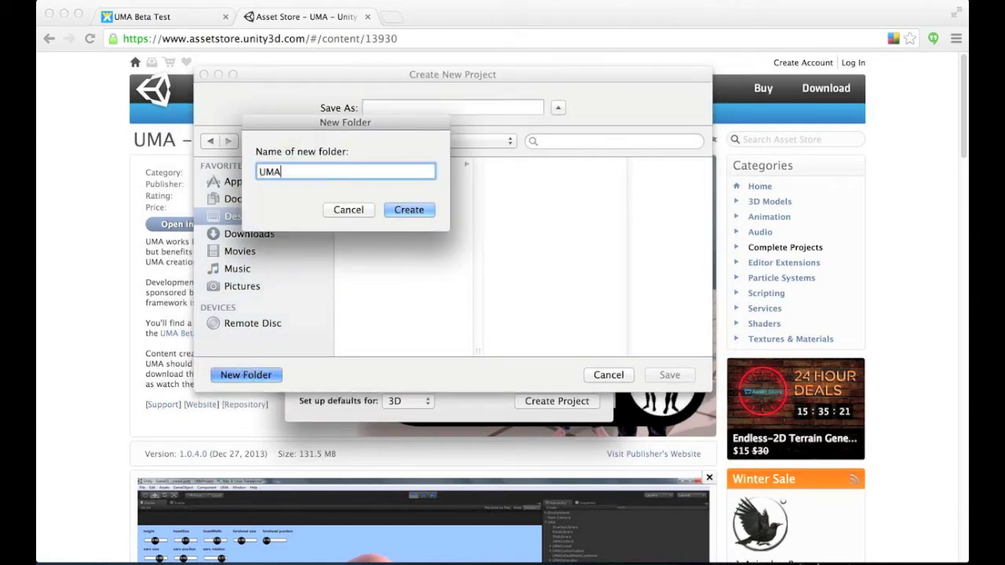
type("Project")
key("Return")
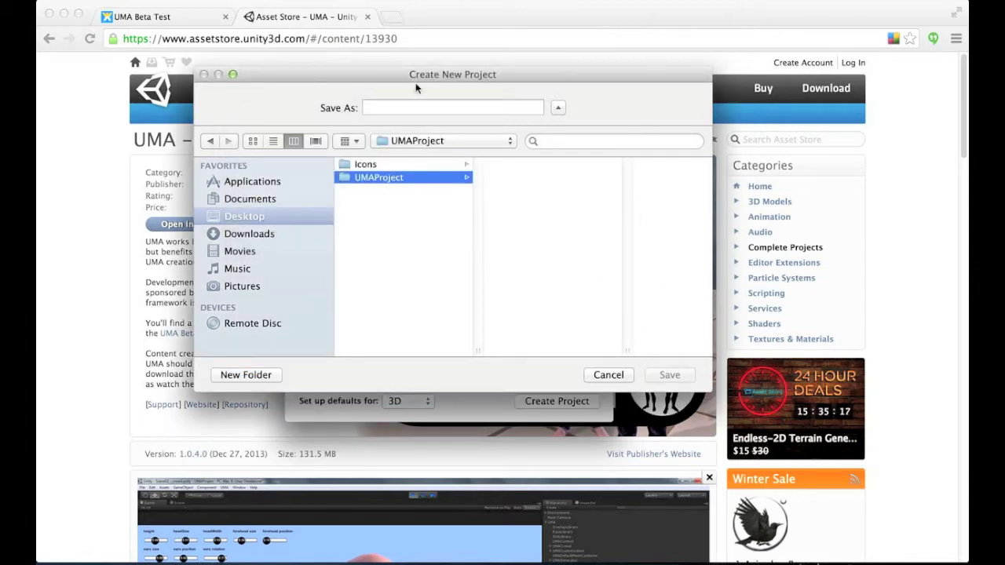
Step: Name the project UMA inside UMAProject and create it
left_click(409, 107)
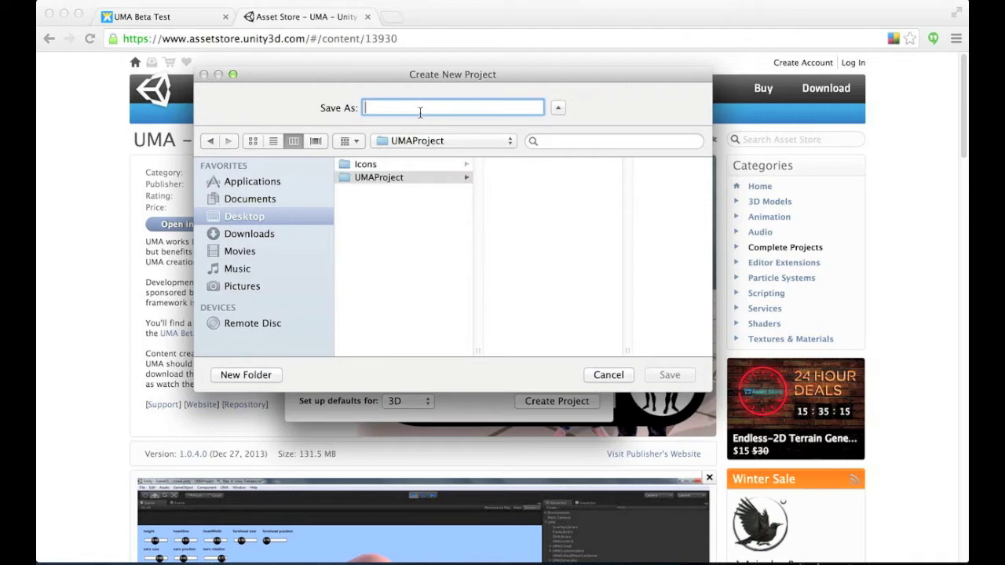
type("UMA")
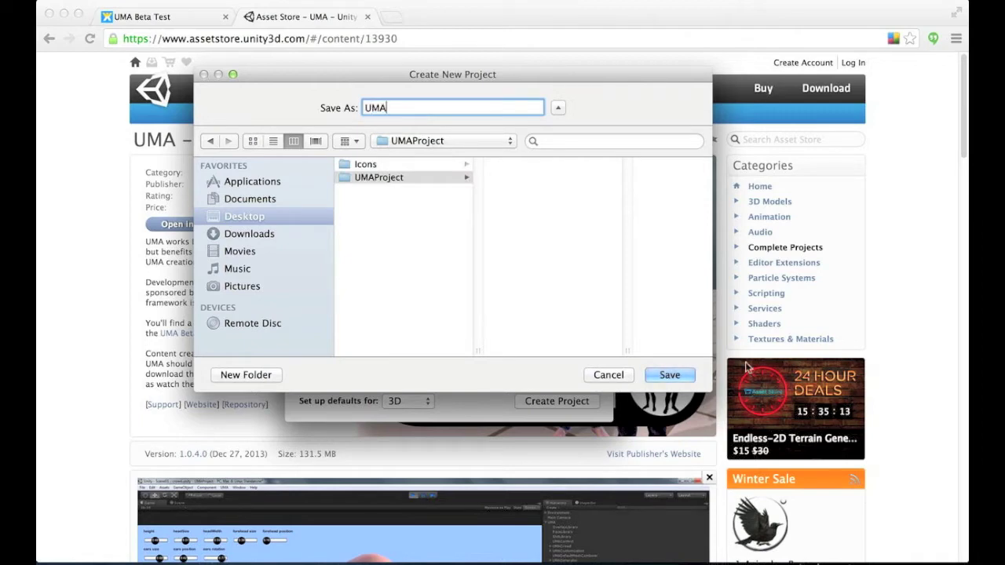
left_click(672, 375)
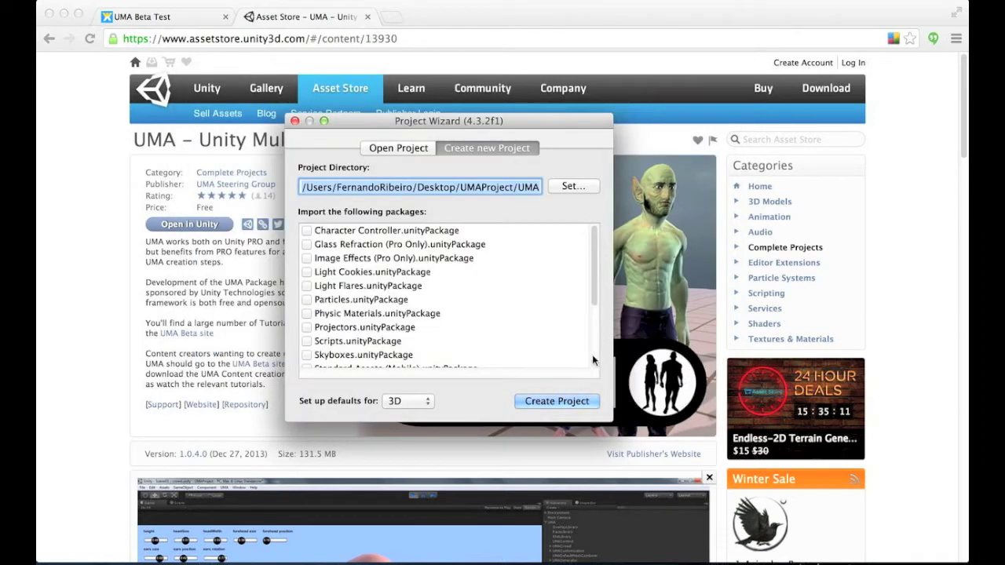
left_click(559, 403)
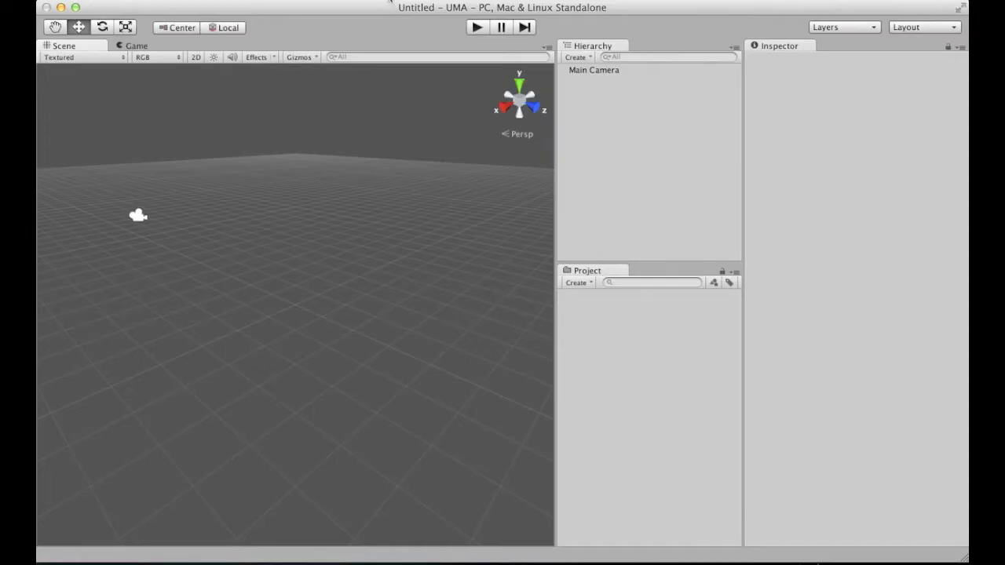
Step: Open the Asset Store from the Window menu and focus its search
left_click(388, 2)
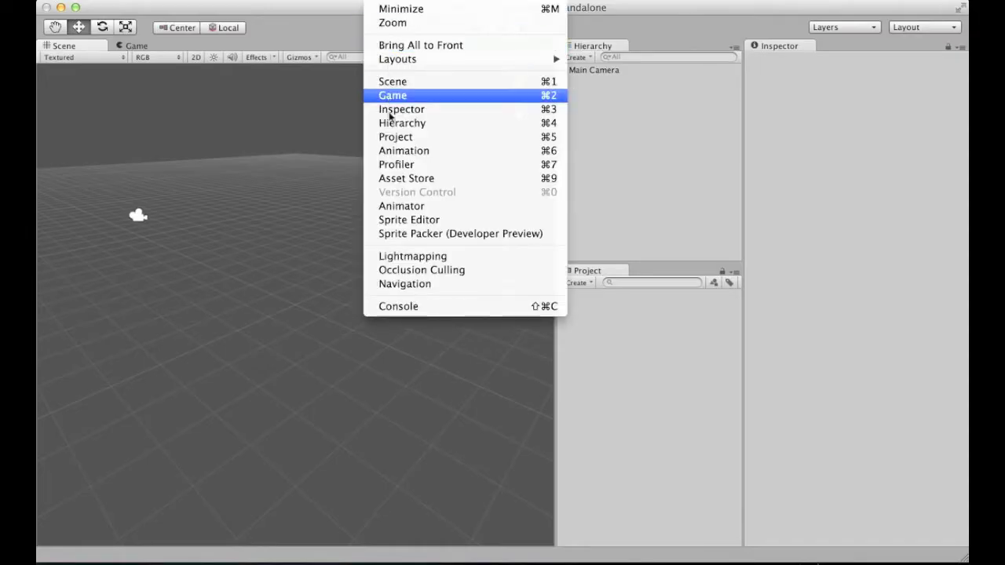
left_click(409, 179)
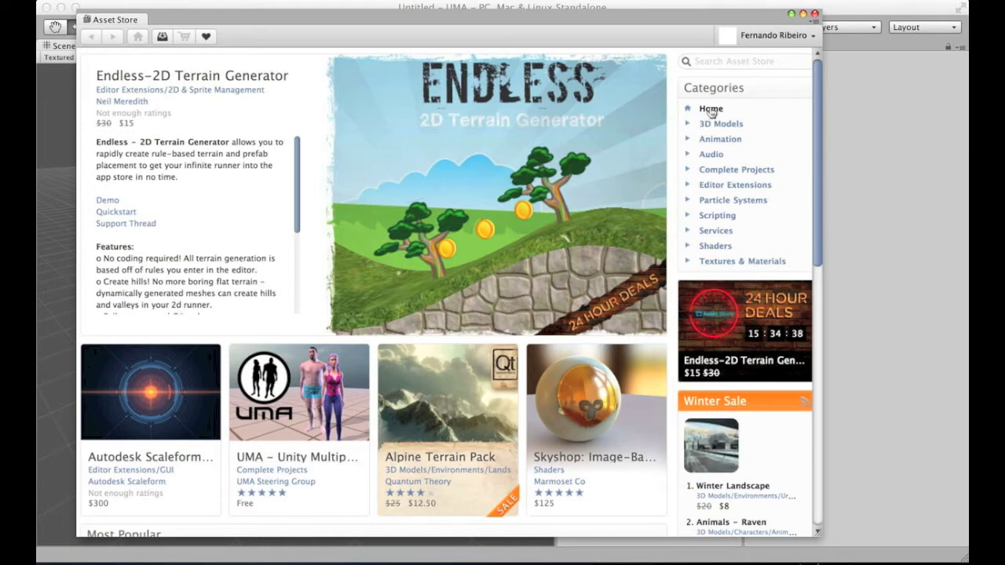
left_click(733, 63)
Step: Search the Asset Store for uma and show the UMA package's import options
key("Return")
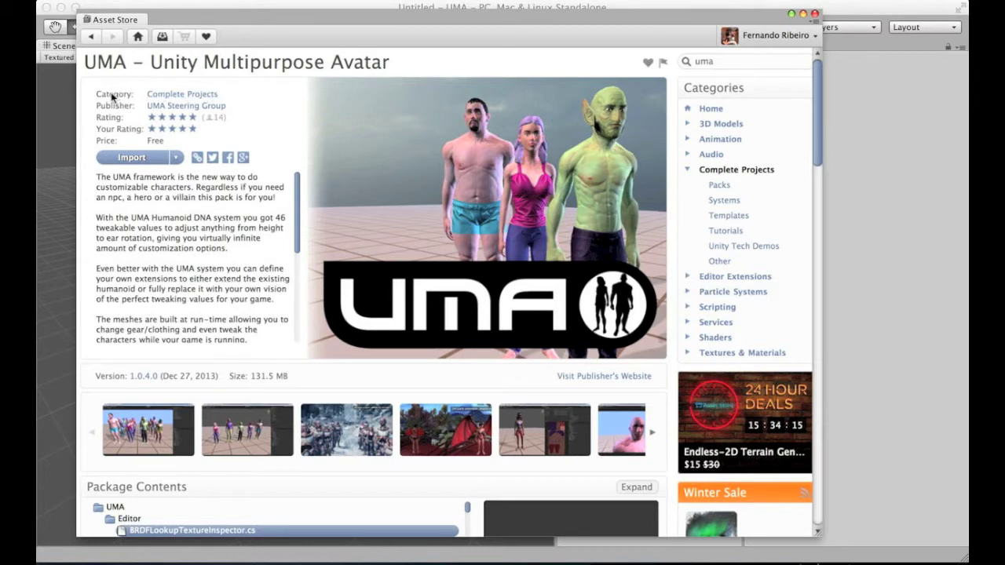
mouse_move(297, 199)
left_mouse_down()
mouse_move(296, 213)
mouse_move(299, 190)
left_mouse_up()
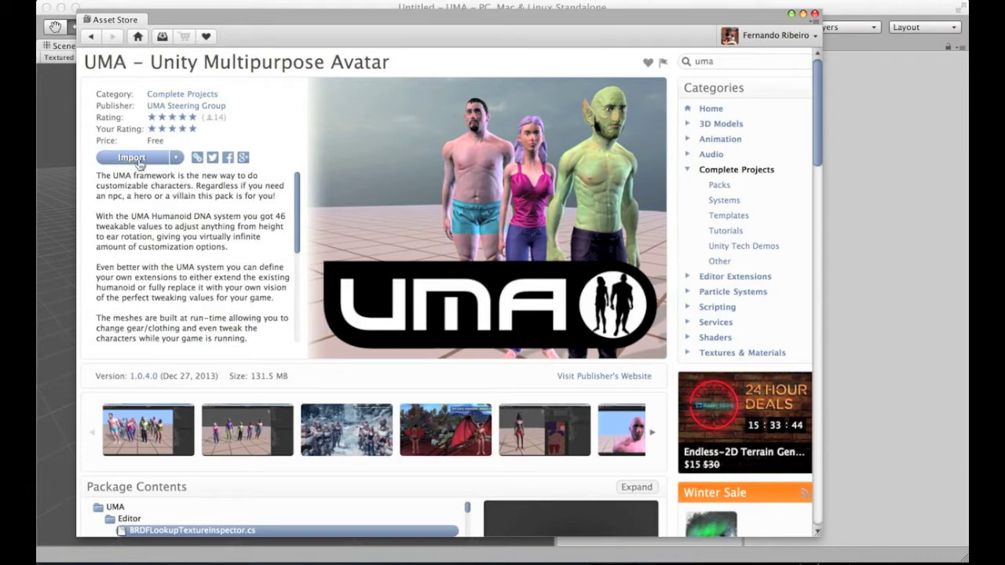
left_click(178, 158)
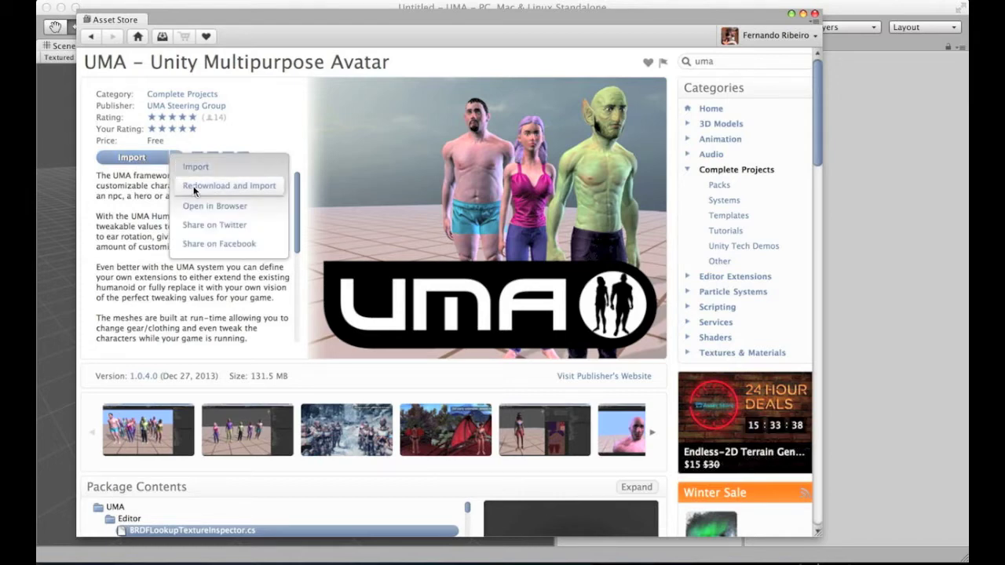
Step: Import all UMA package items, accepting the project-settings overwrite, then close the Asset Store
left_click(142, 211)
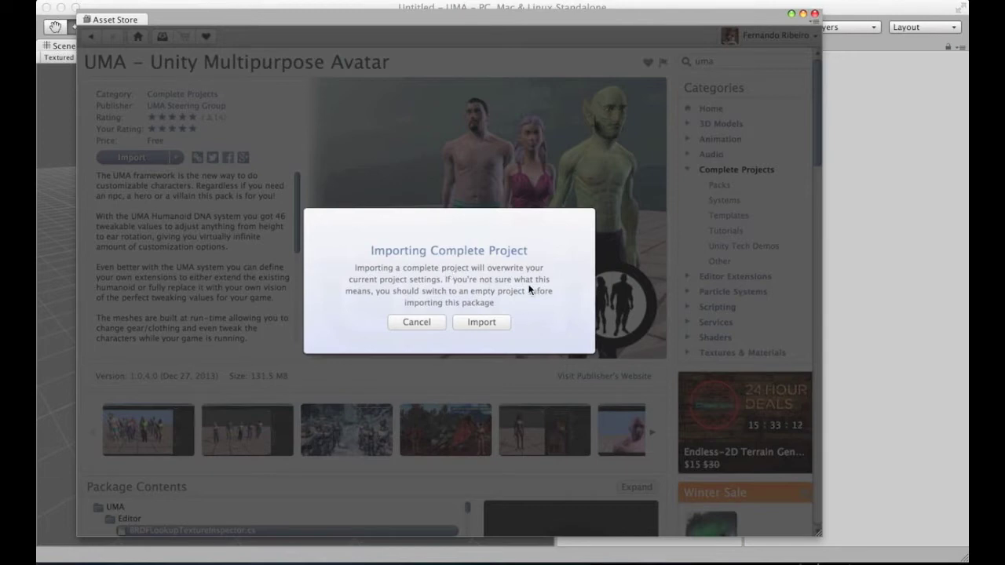
left_click(481, 323)
left_click(489, 323)
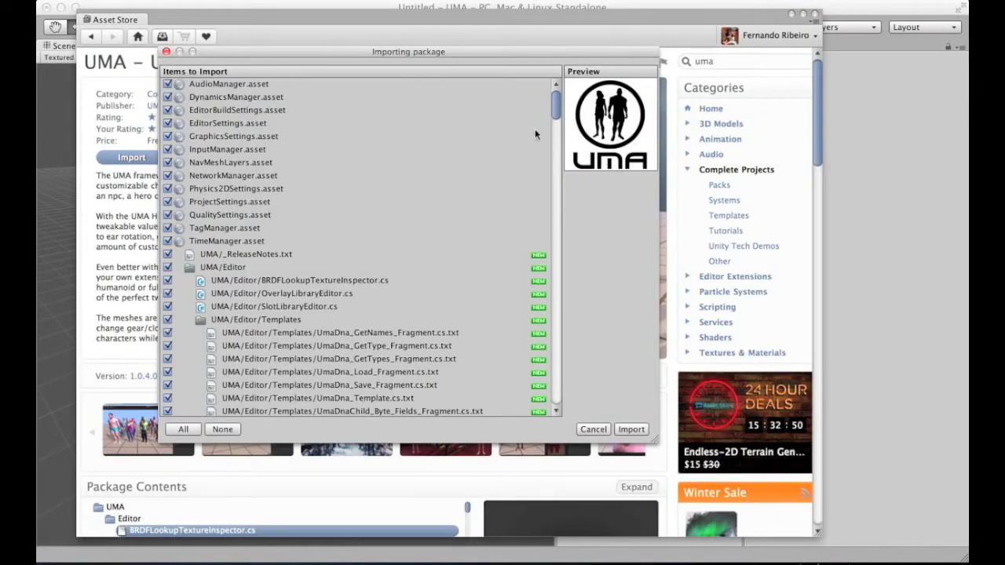
mouse_move(553, 112)
left_mouse_down()
mouse_move(551, 375)
mouse_move(556, 100)
left_mouse_up()
left_click(624, 428)
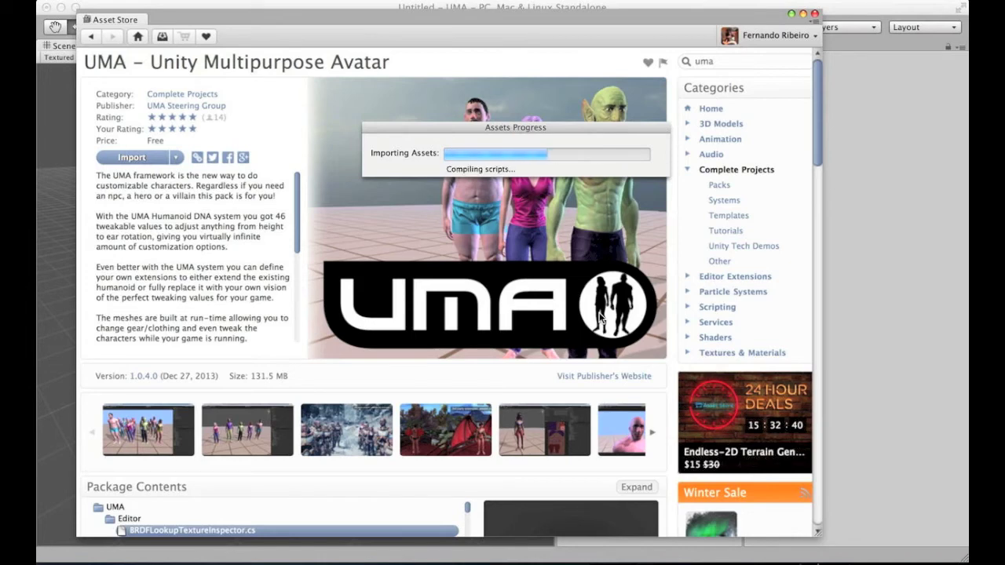
left_click(816, 13)
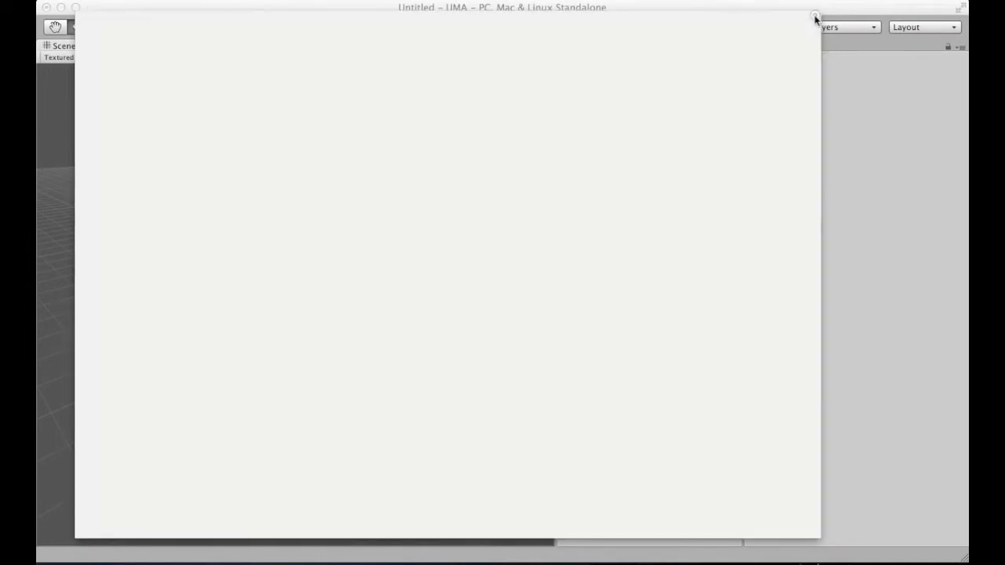
Step: Expand UMA > Example > Scenes and open Scene01 - crowd
left_click(564, 297)
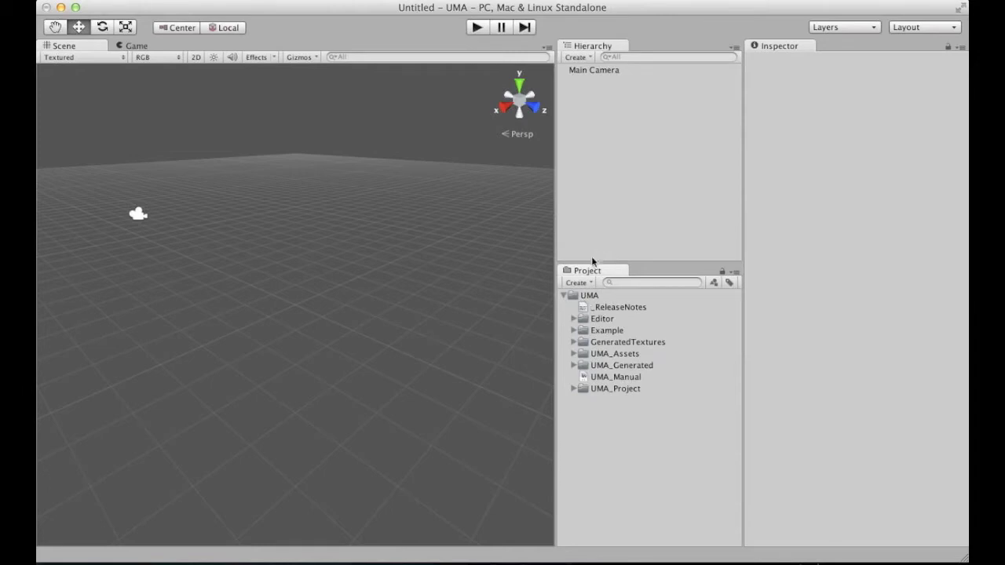
left_click(598, 378)
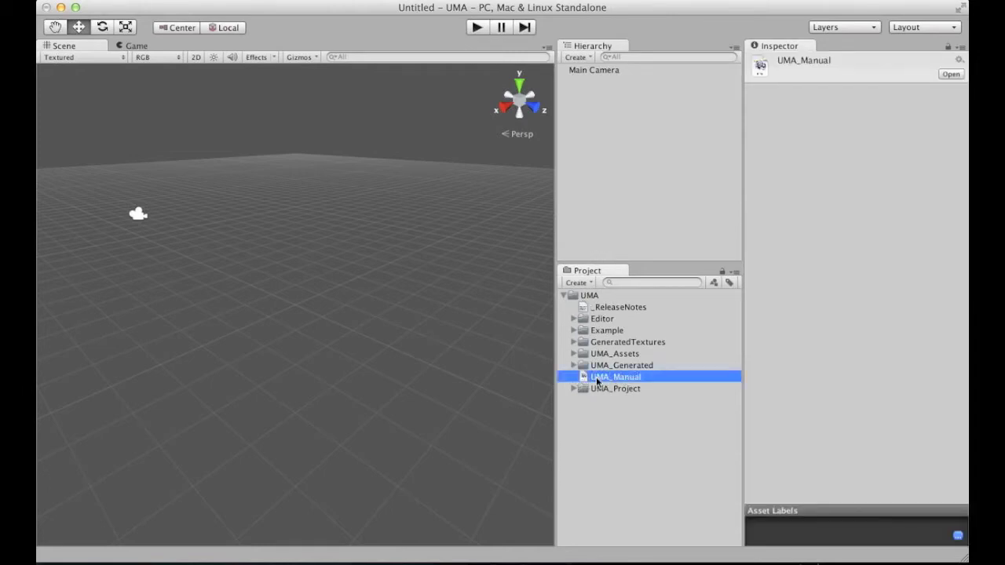
left_click(618, 428)
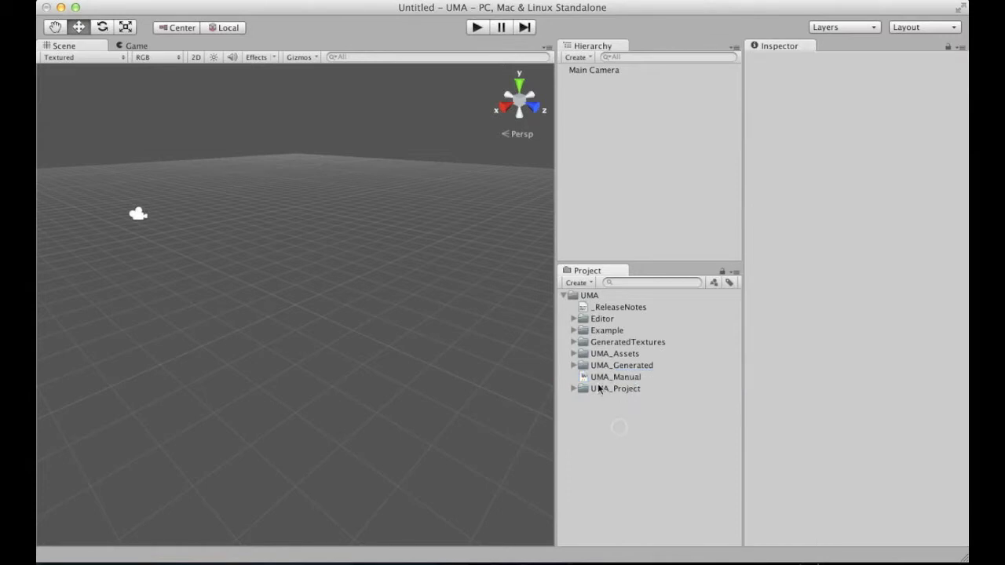
left_click(574, 331)
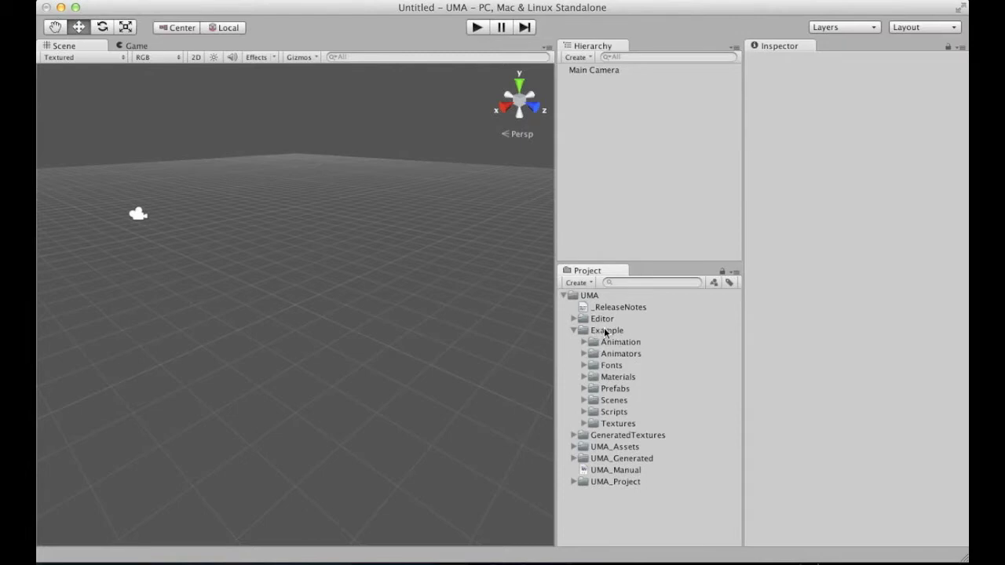
left_click(584, 401)
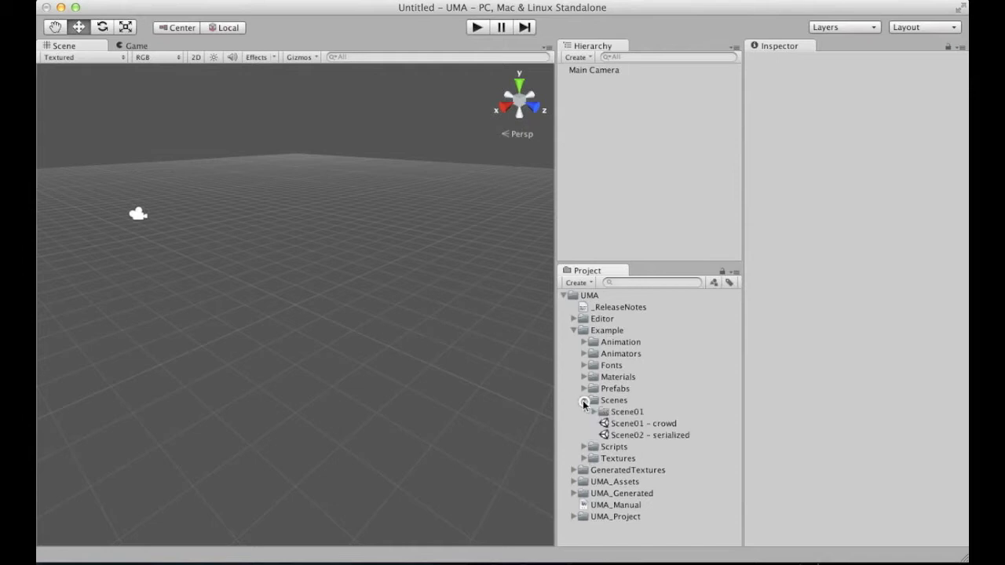
double_click(621, 425)
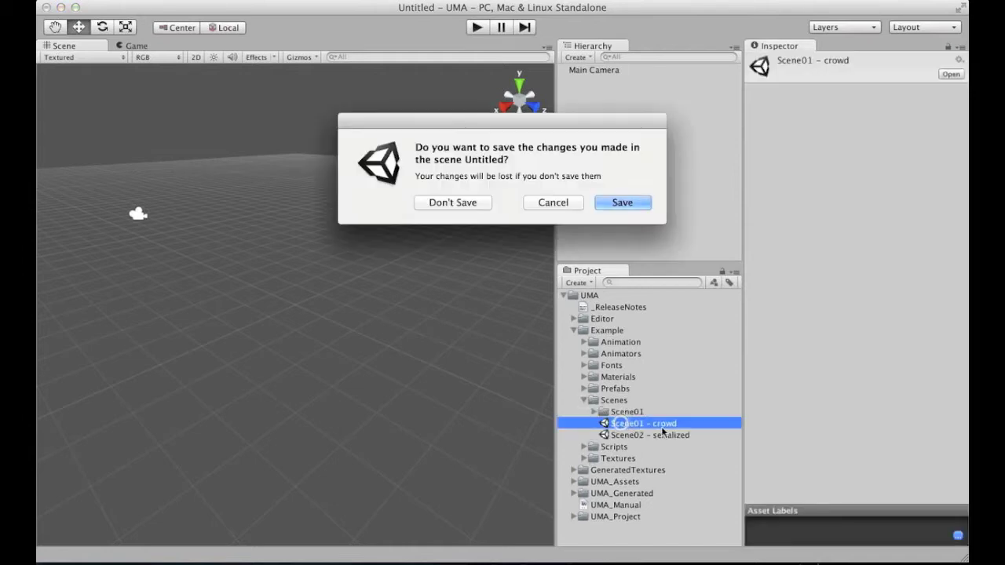
Step: Load Scene01 - crowd without saving, view it through the Game camera with gizmos off, and play it
left_click(460, 203)
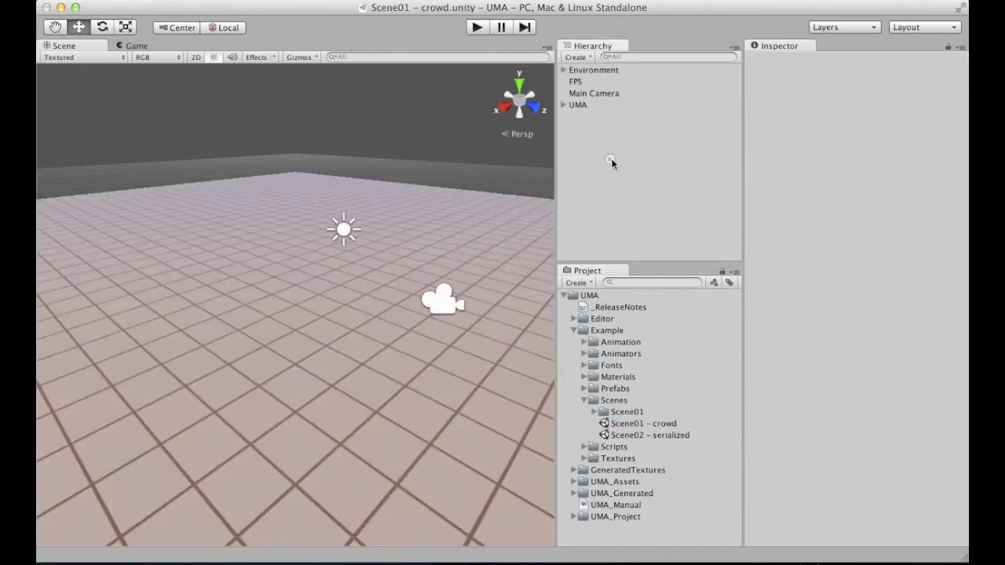
left_click_drag(437, 189, 359, 139, "alt")
left_click(140, 46)
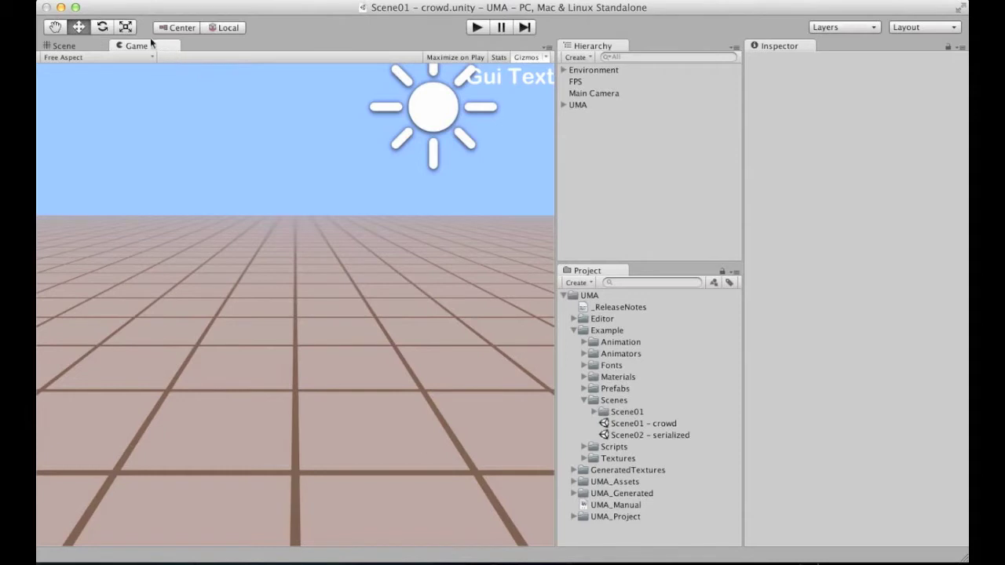
left_click(499, 58)
left_click(499, 59)
left_click(524, 57)
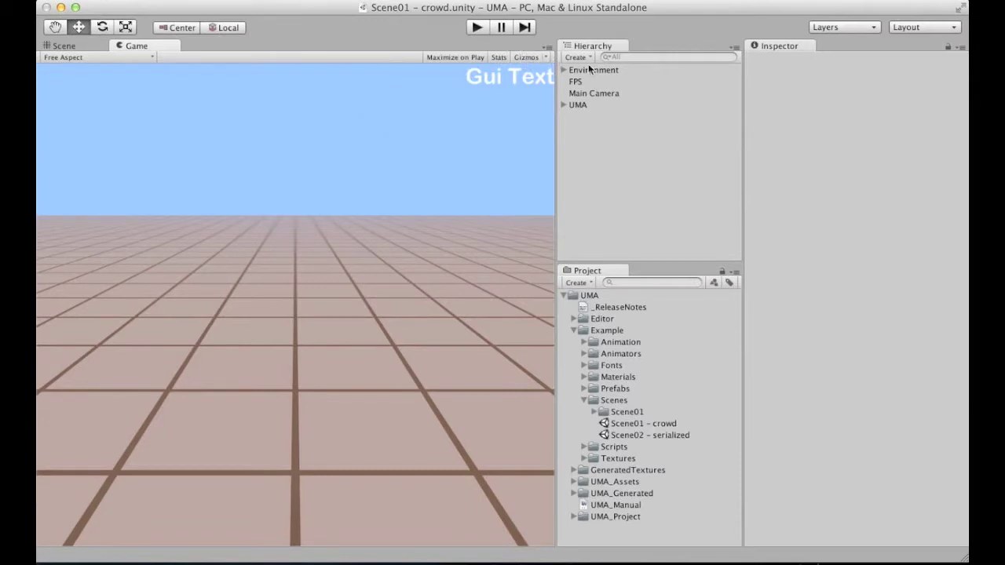
left_click(476, 27)
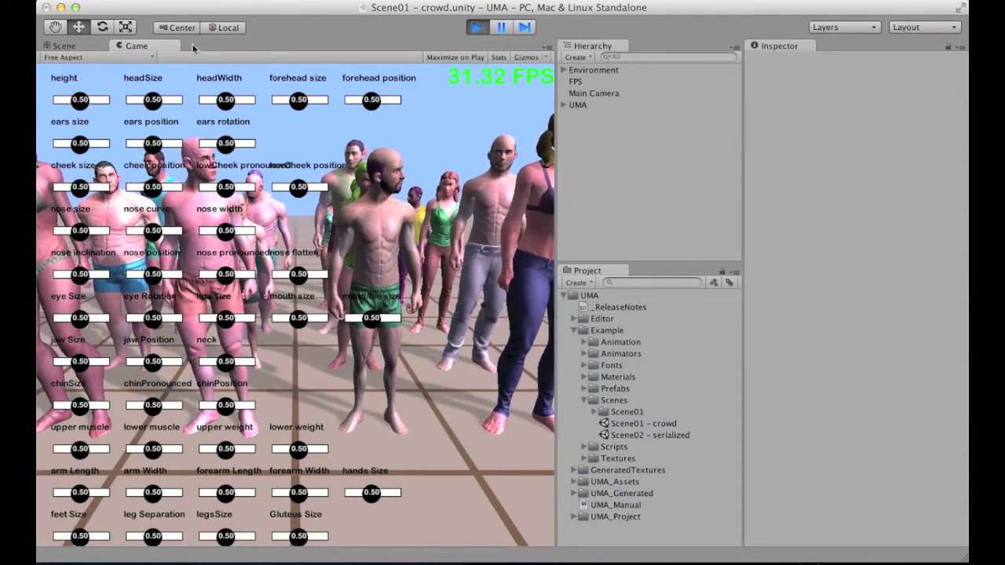
Step: In the Scene view, switch scene gizmos from 3D to flat
left_click(63, 46)
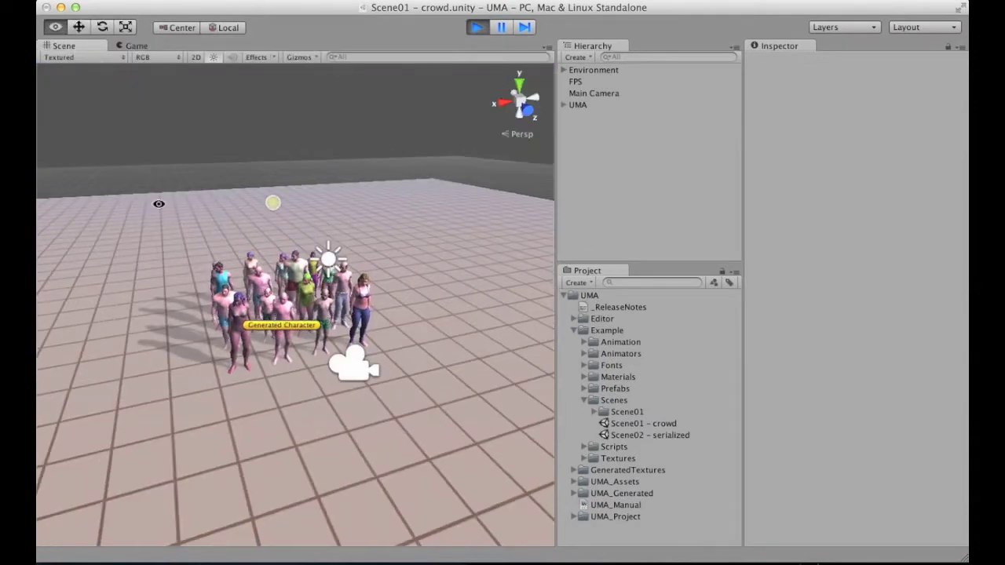
right_click_drag(157, 202, 471, 80)
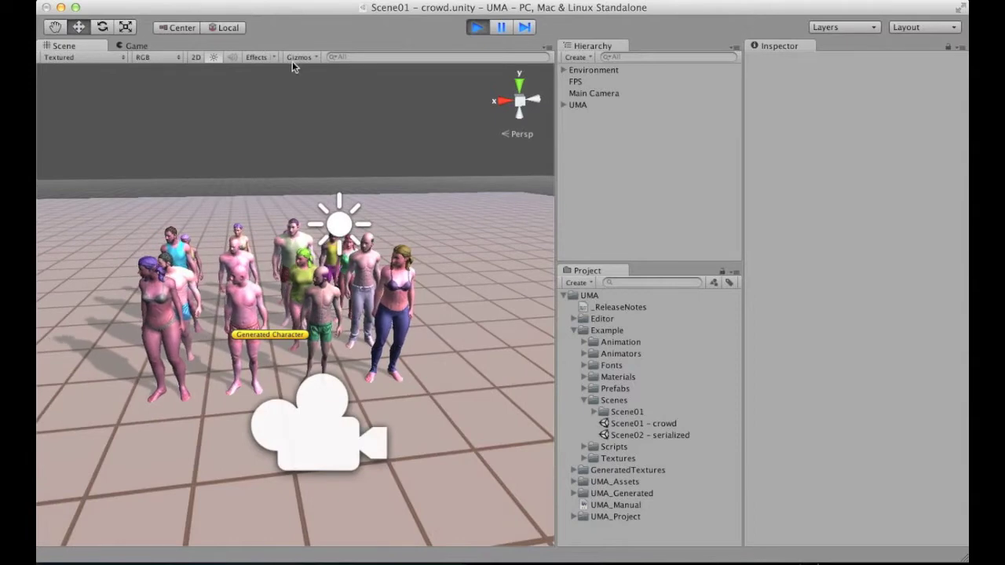
left_click(314, 57)
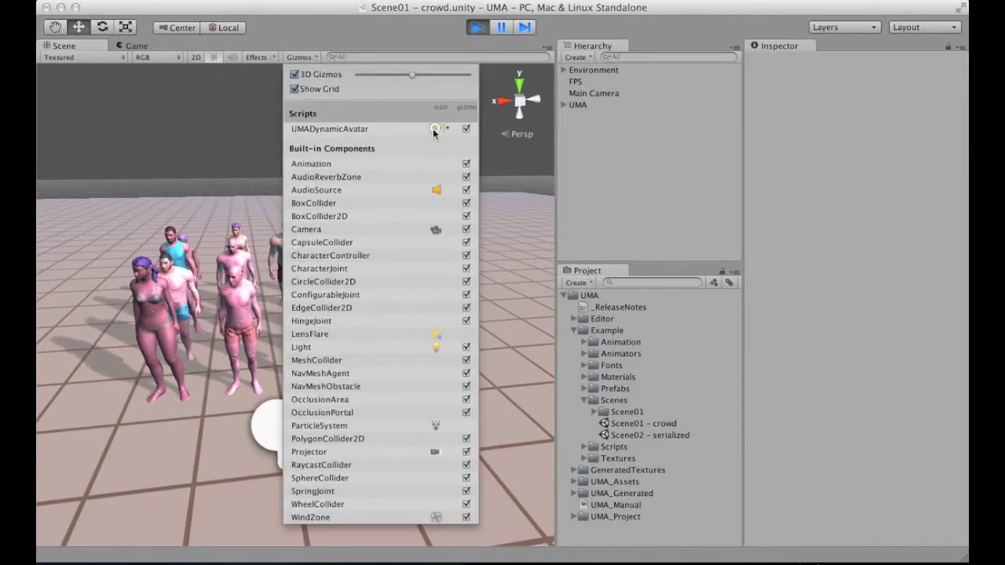
left_click(381, 55)
middle_click_drag(381, 86, 427, 70)
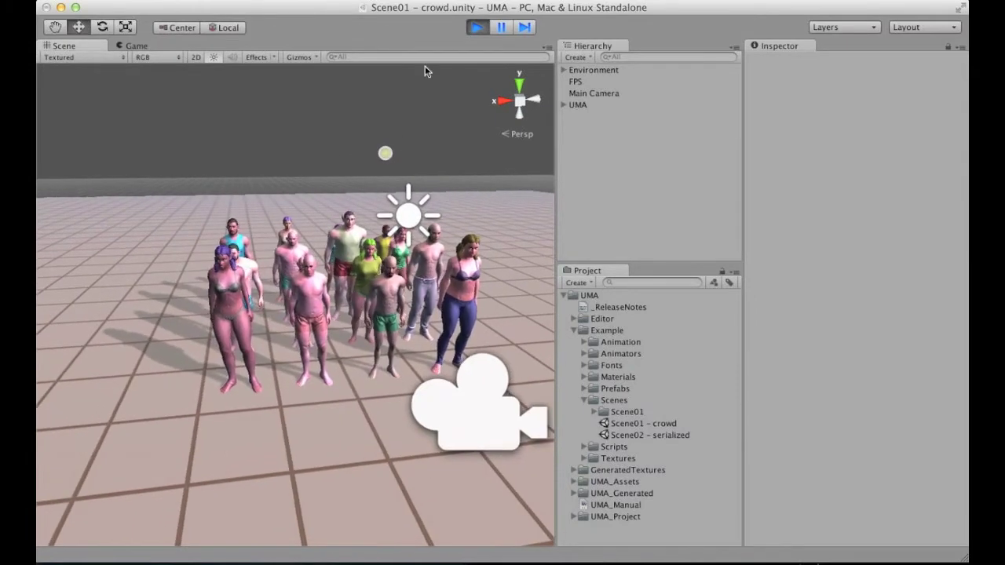
left_click(314, 57)
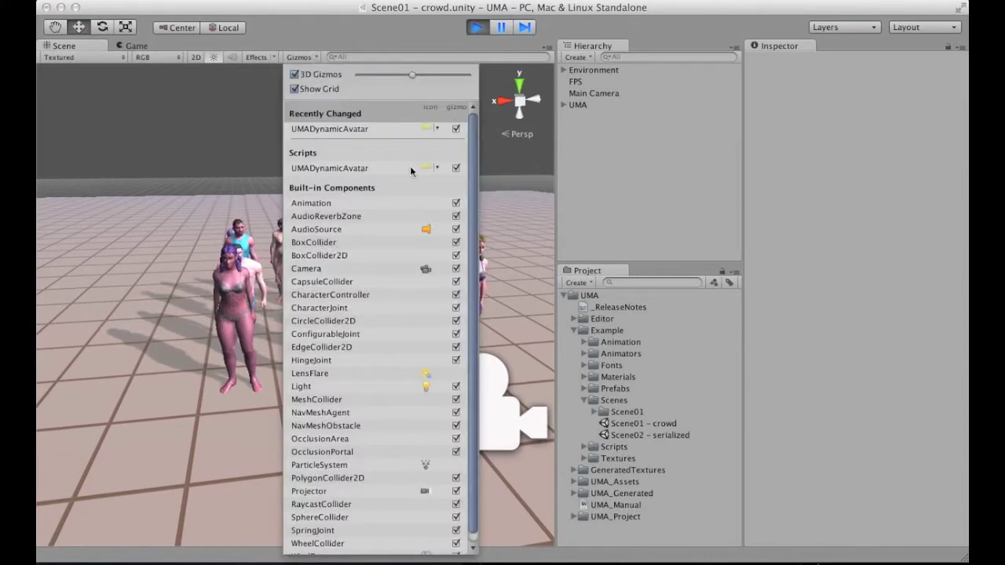
left_click(295, 74)
left_click(299, 57)
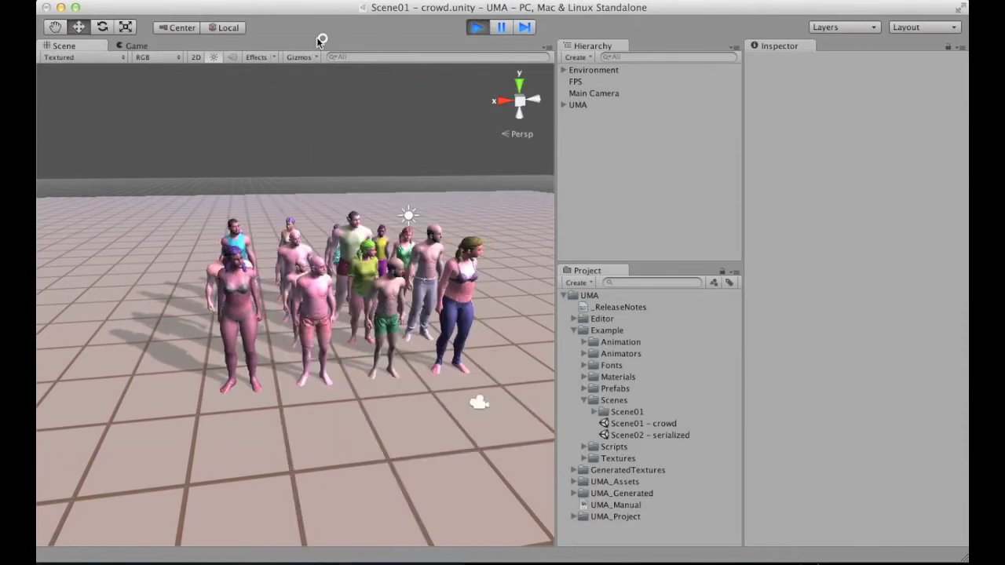
Step: Orbit and zoom the Scene view around the walking crowd
middle_click_drag(333, 134, 390, 159)
left_click_drag(390, 159, 131, 168, "alt")
scroll(130, 168, "up", 5)
left_click_drag(271, 271, 208, 291, "alt")
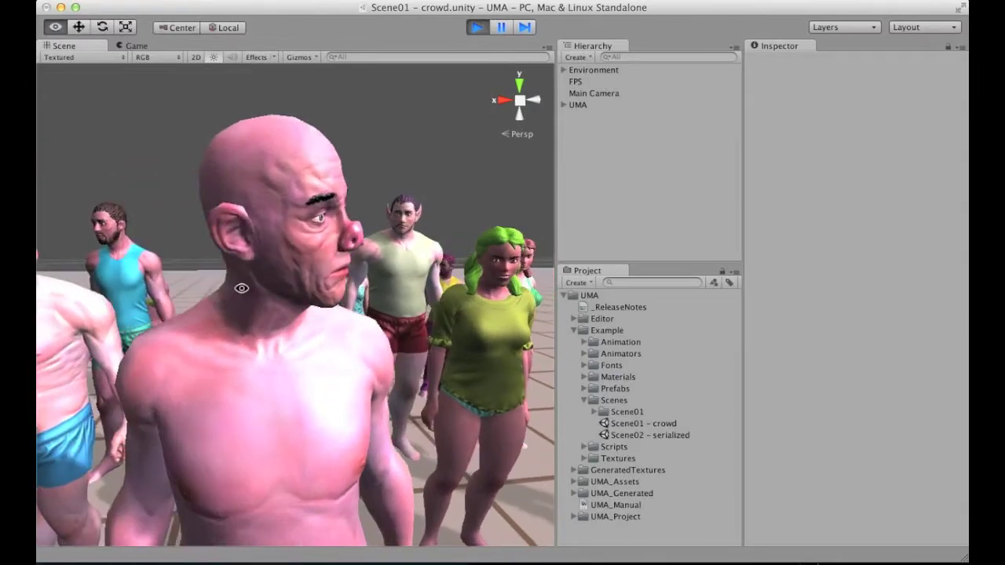
right_click_drag(391, 243, 290, 149, "alt")
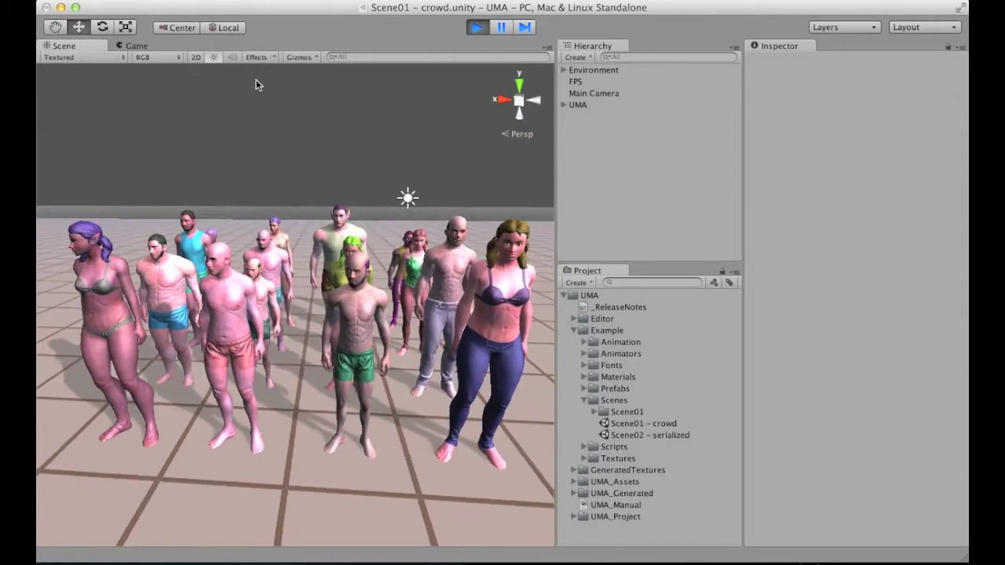
Step: Return to the Game view, expand the UMA group and stop the demo
left_click(134, 45)
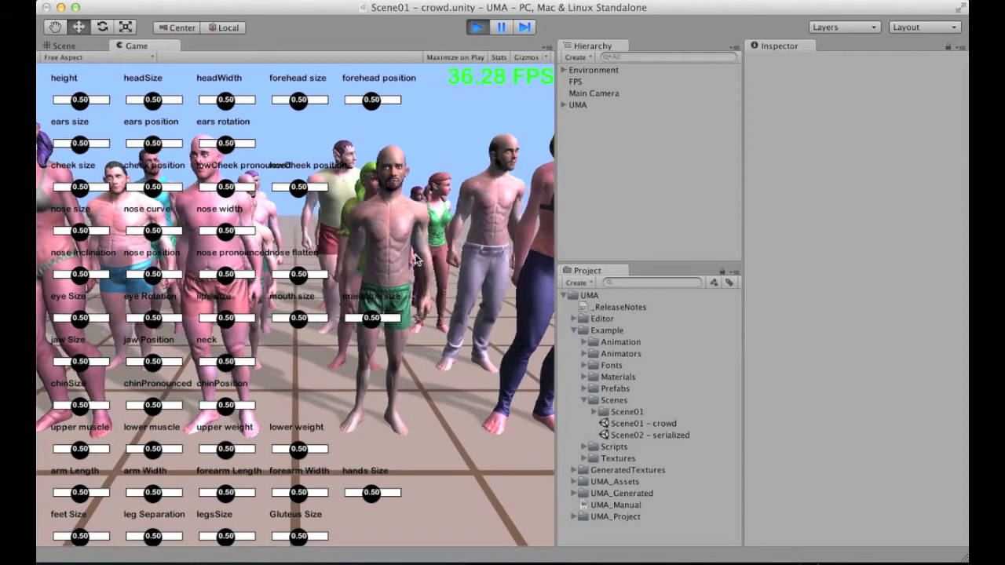
left_click(566, 105)
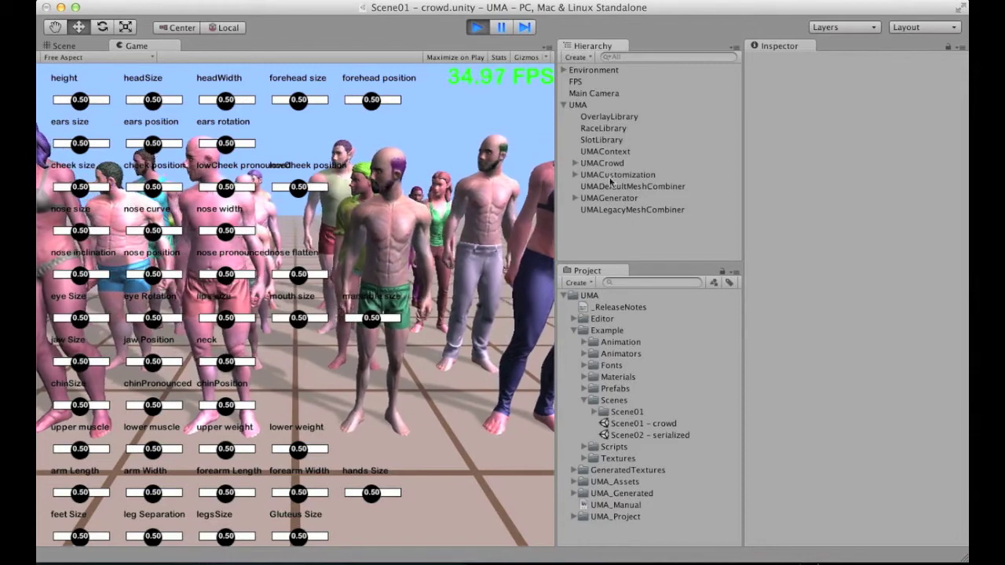
left_click(477, 28)
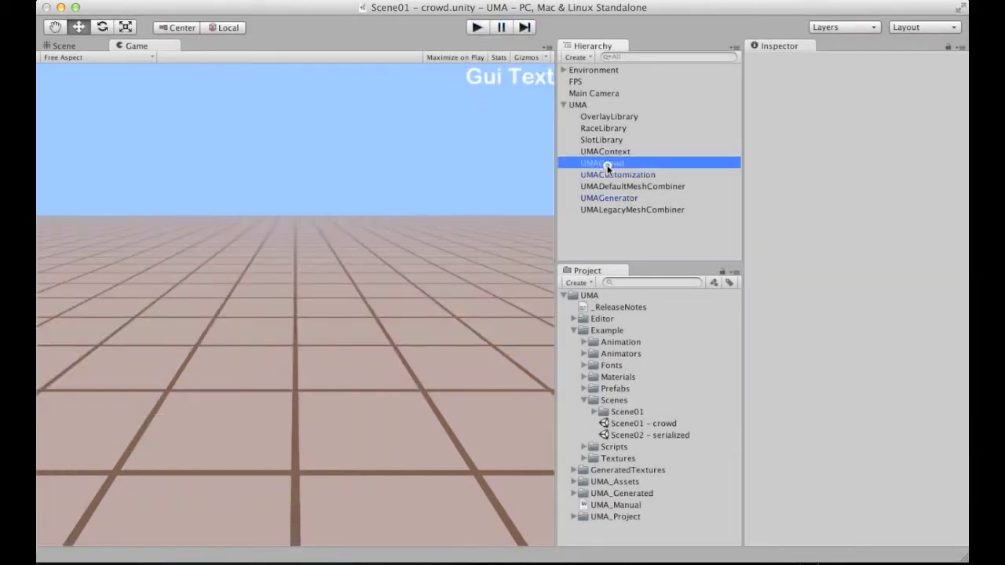
Step: Inspect UMAGenerator and its mesh combiner, then UMACrowd and UMACustomization, and deselect
left_click(617, 175, "super")
left_click(612, 198, "super")
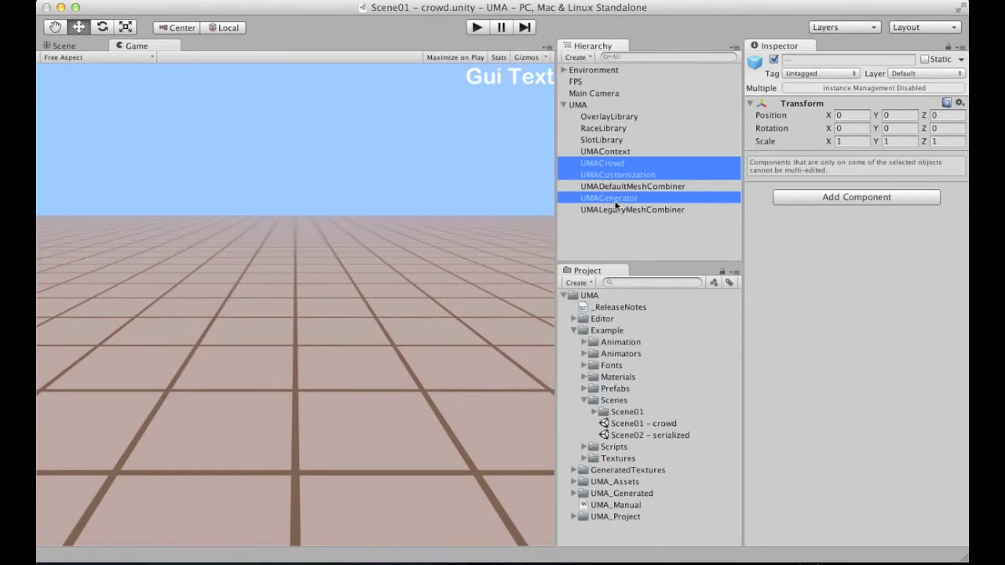
left_click(619, 234)
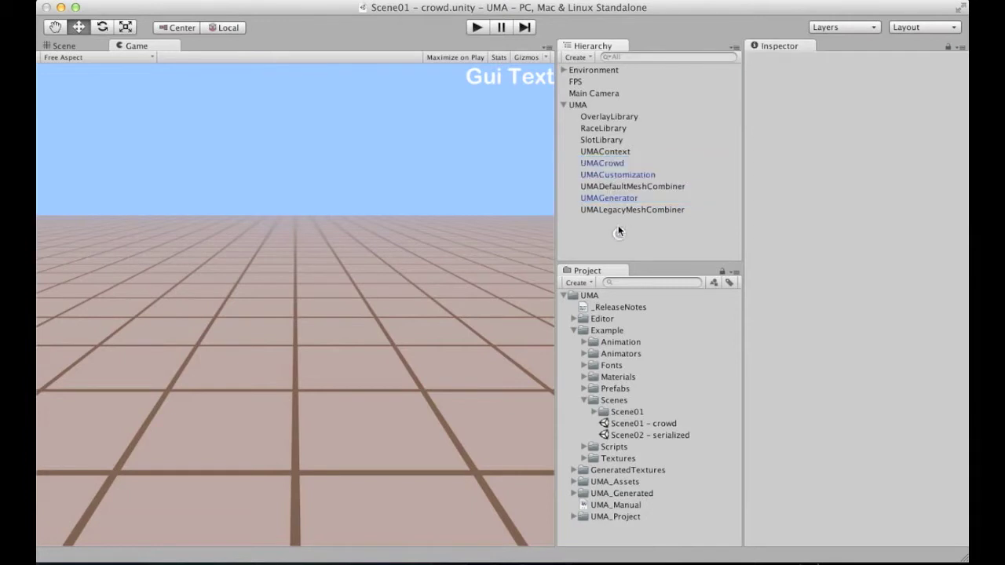
left_click(619, 198)
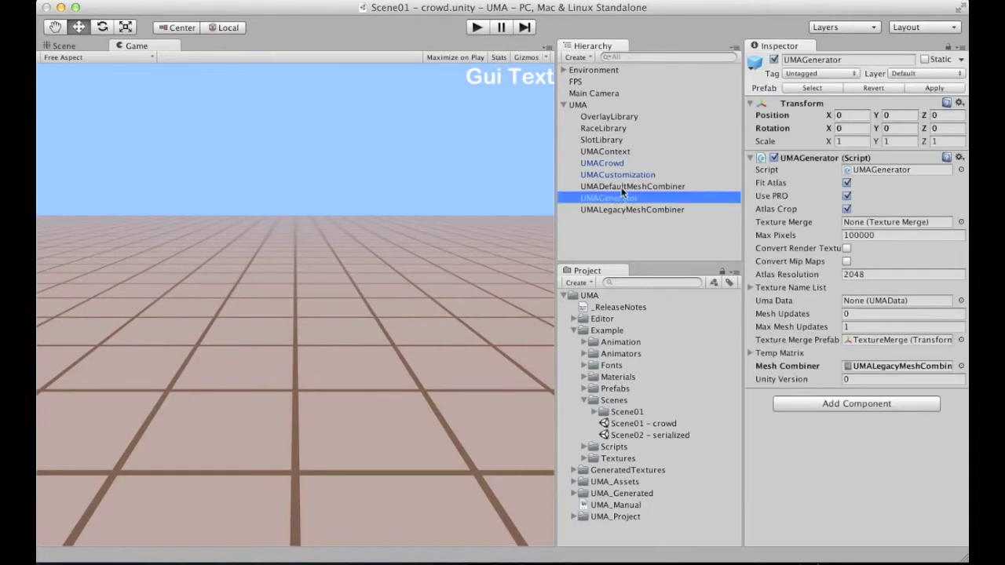
left_click(875, 367)
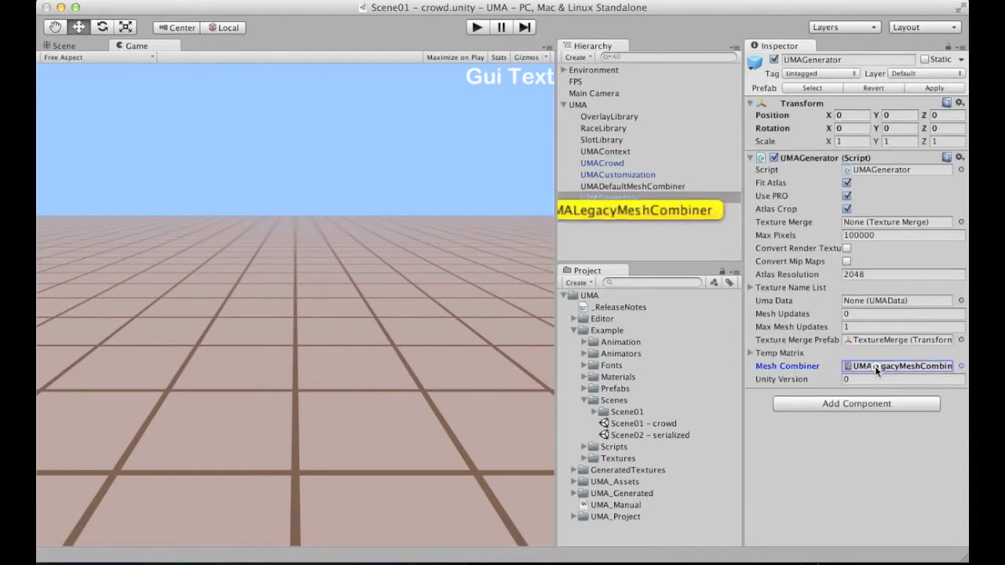
left_click(605, 163)
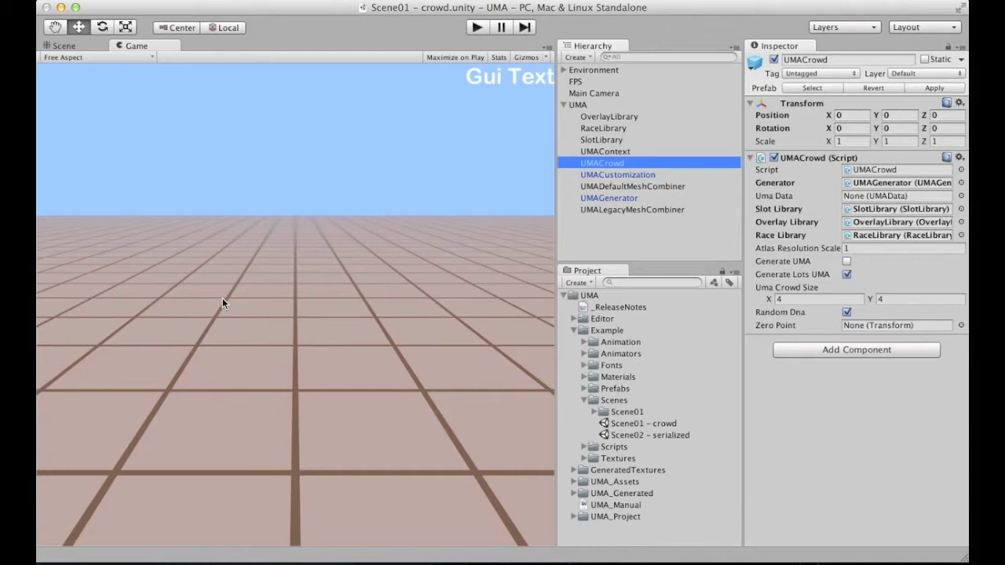
left_click(605, 175)
left_click(602, 234)
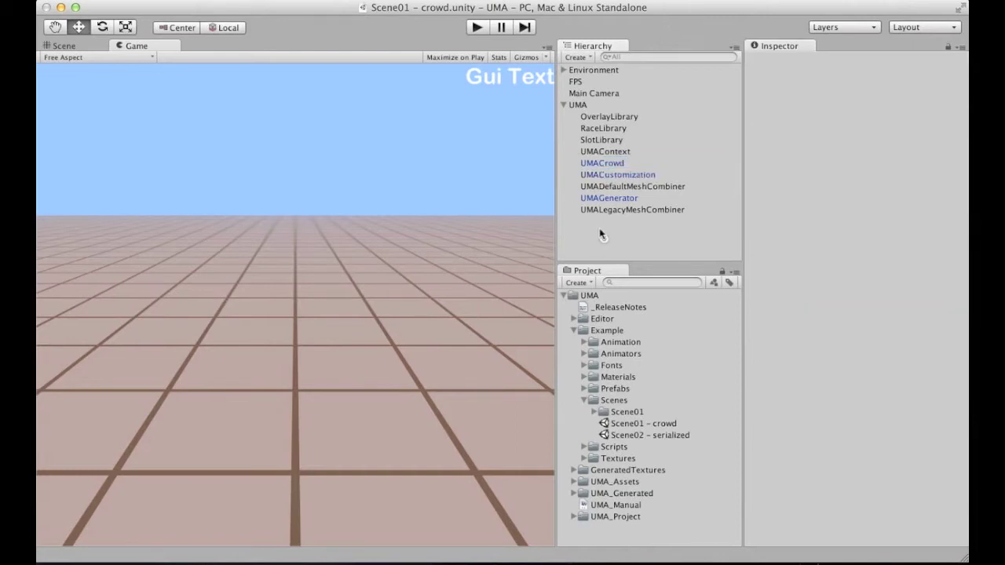
Step: Run the demo and change two characters' height with the DNA slider
left_click(484, 26)
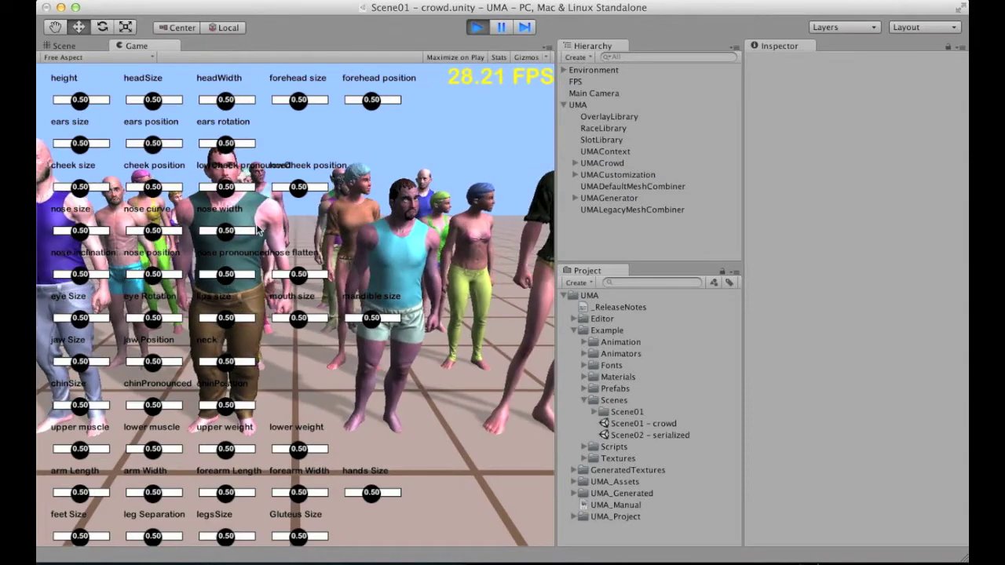
left_click(384, 210)
left_click_drag(72, 99, 83, 99)
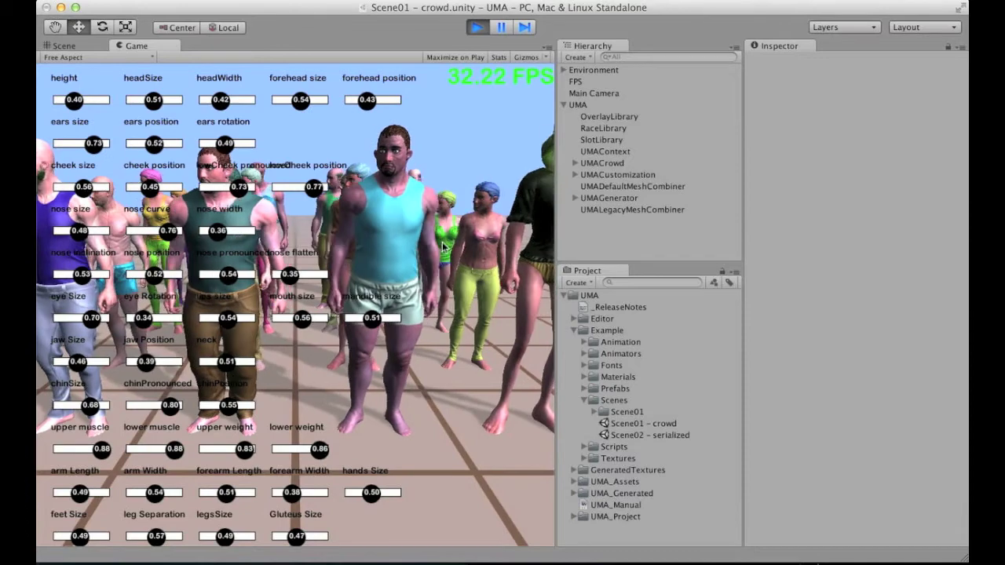
left_click(511, 249)
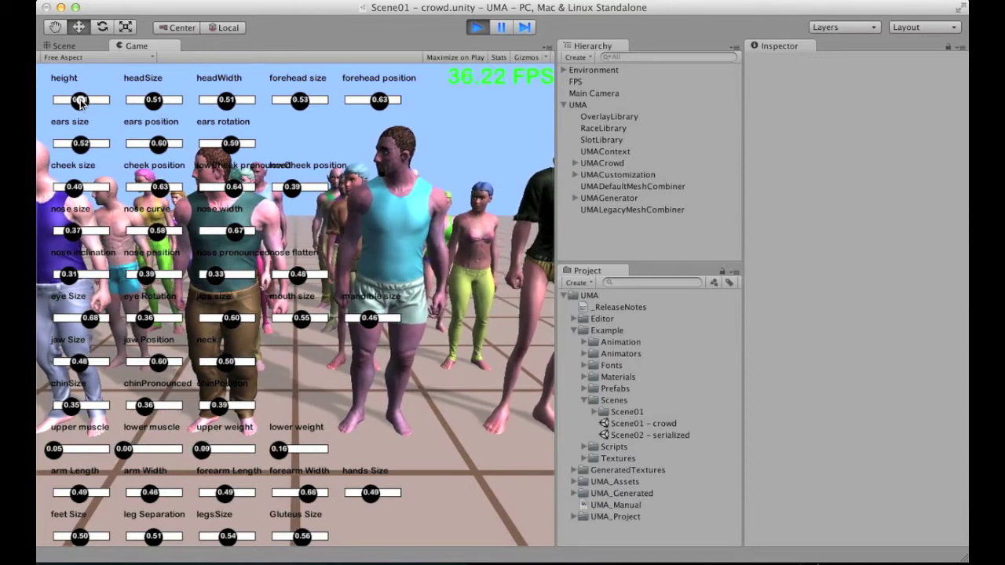
mouse_move(81, 100)
left_mouse_down()
mouse_move(61, 101)
mouse_move(83, 100)
left_mouse_up()
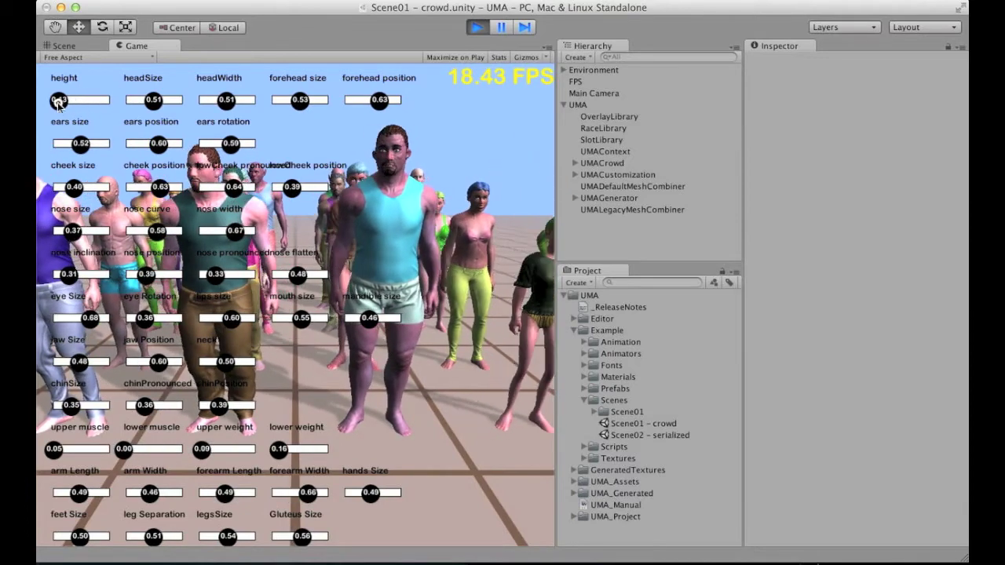
Step: Give the blue tank-top man headSize 0.44, bigger ears and maximum-length legs
left_click(144, 100)
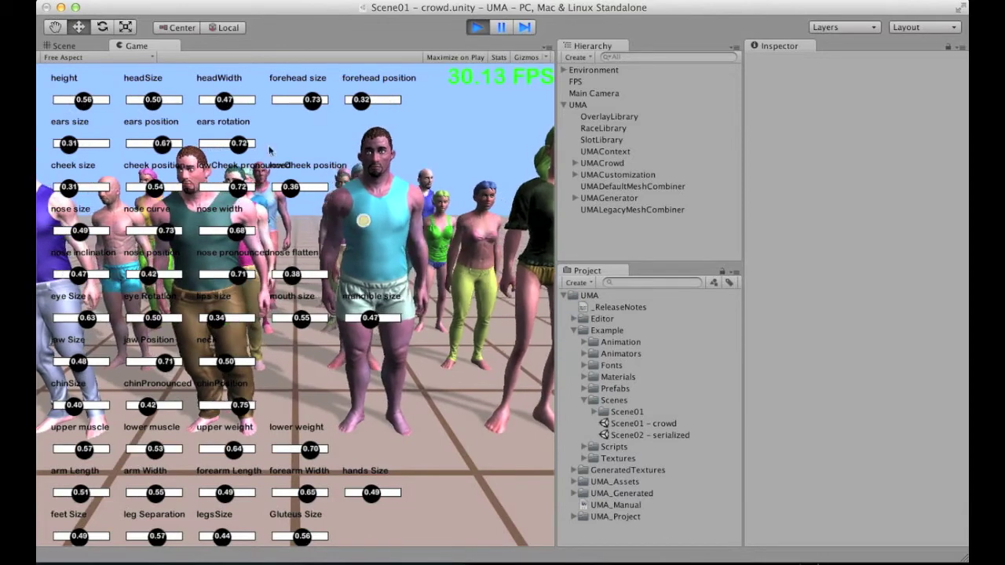
left_click_drag(143, 100, 69, 100)
left_click_drag(71, 143, 87, 142)
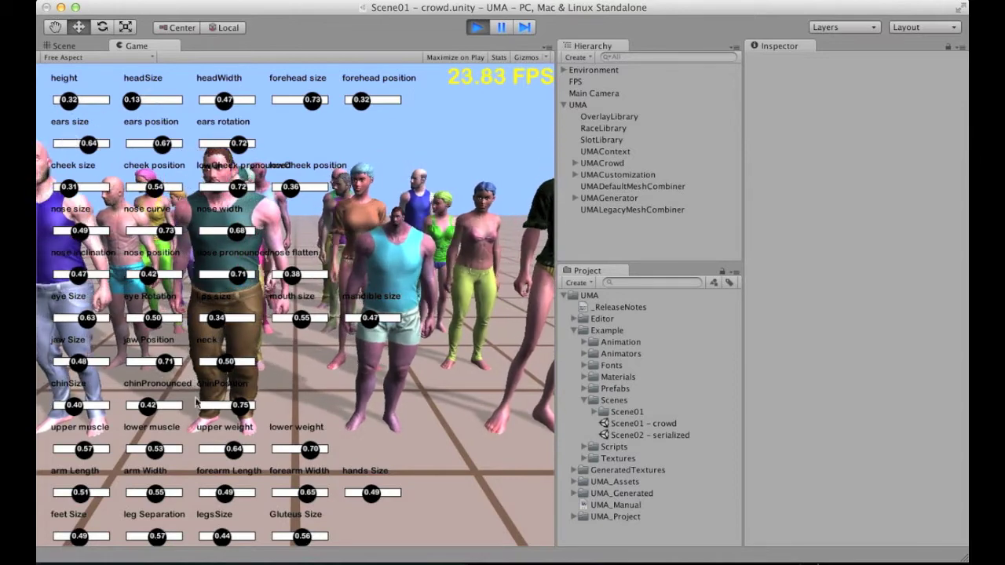
left_click_drag(155, 538, 152, 538)
left_click_drag(222, 536, 255, 539)
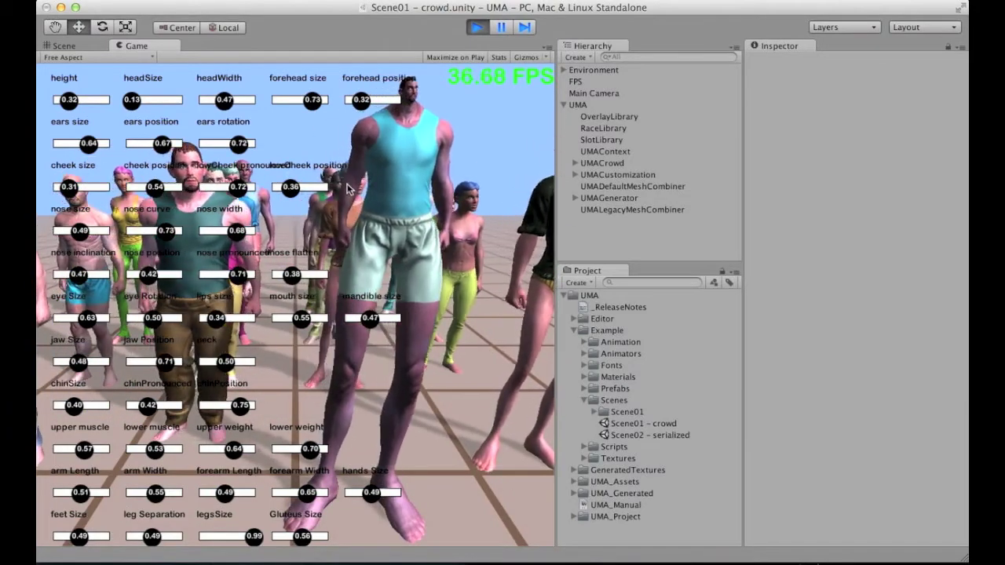
left_click(616, 175)
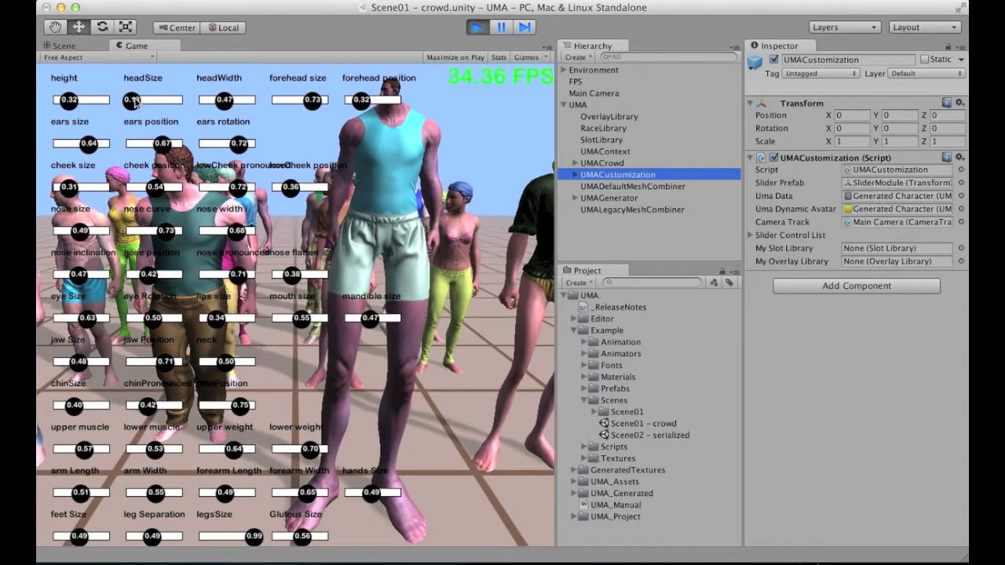
left_click(149, 102)
Step: Raise the tall character's headSize to 0.44, then select UMAGenerator to view its settings
left_click_drag(154, 104, 151, 102)
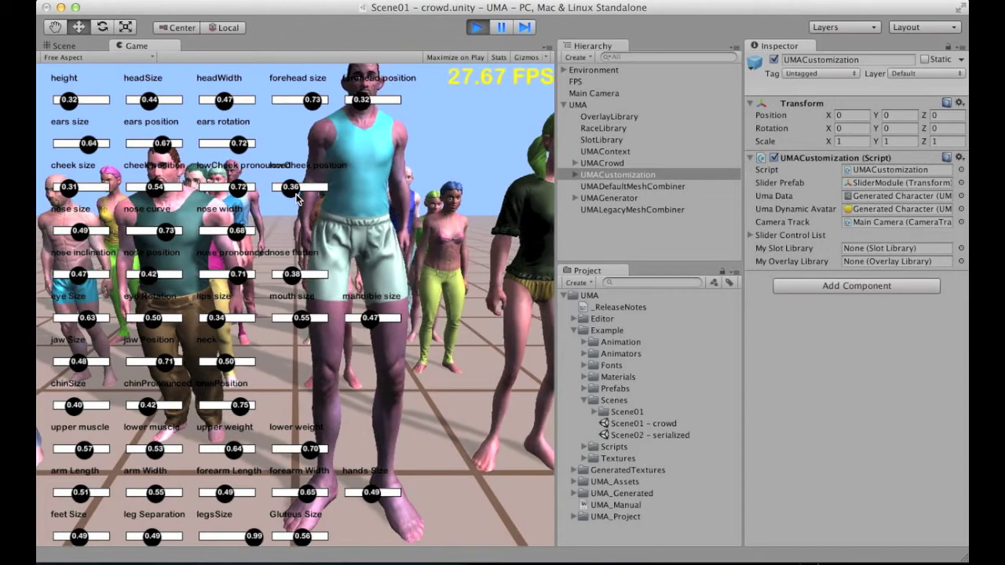
left_click(609, 198)
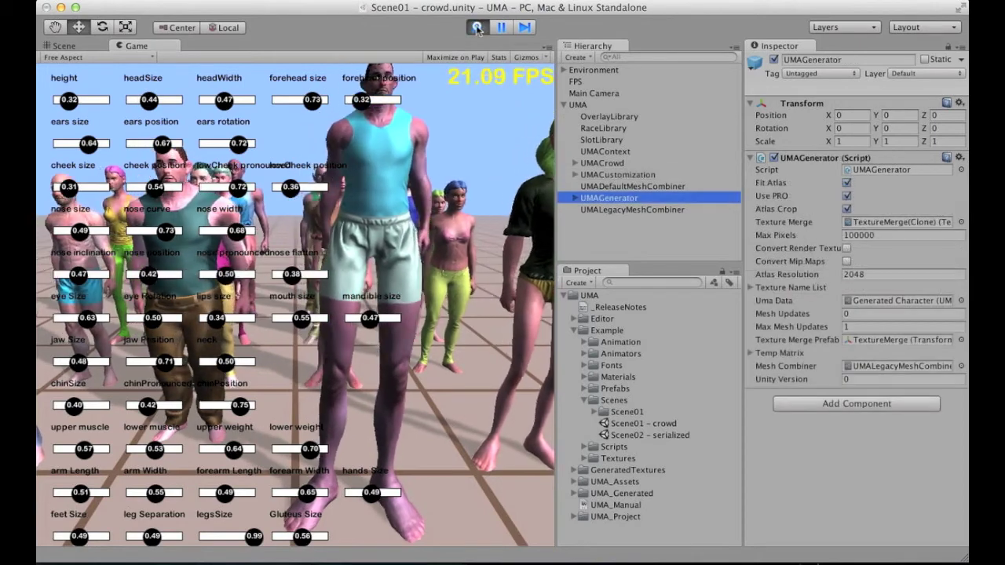
Step: Stop play mode and toggle UMAGenerator's Use PRO off and back on, leaving it enabled
left_click(477, 27)
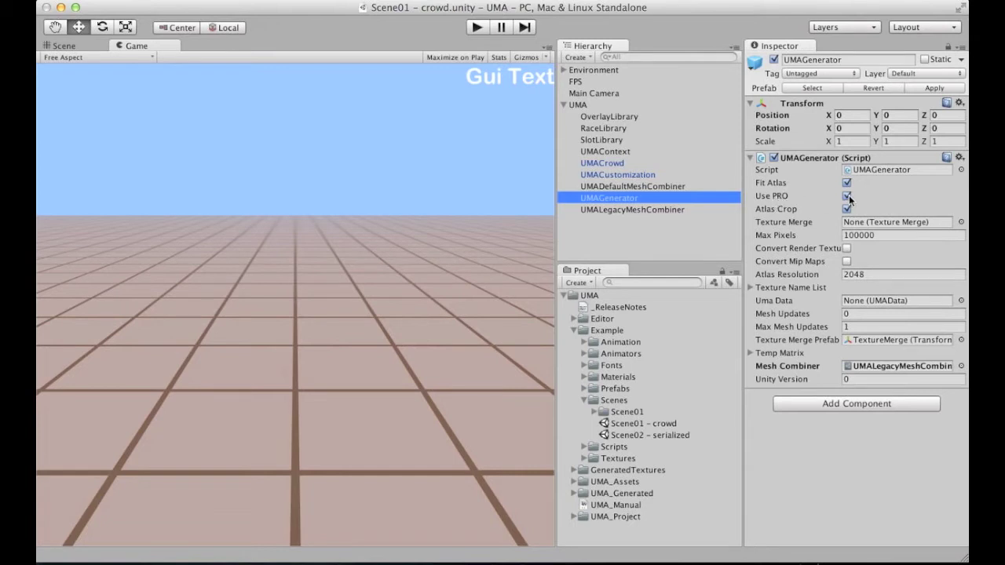
left_click(846, 196)
left_click(846, 195)
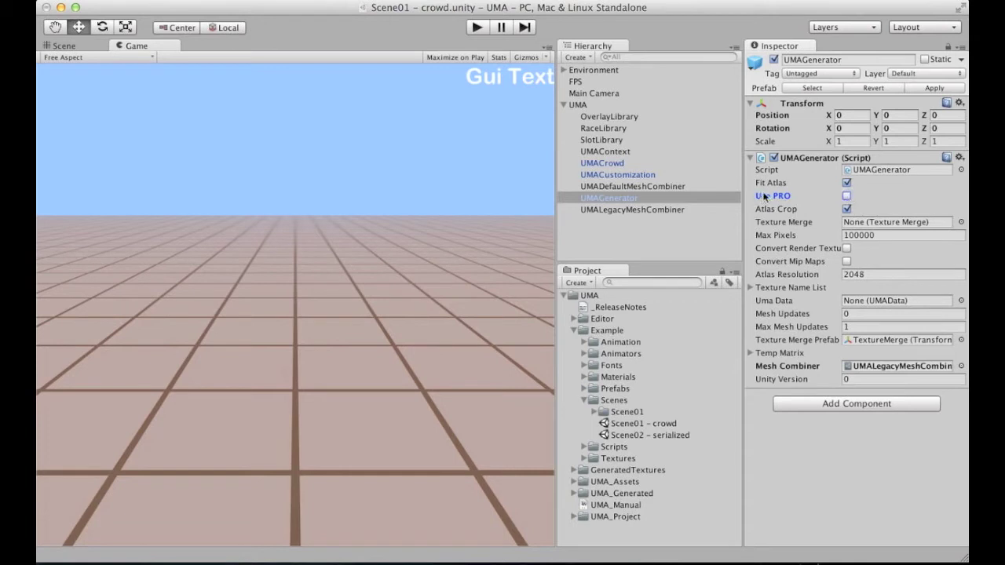
left_click(846, 196)
left_click(598, 163)
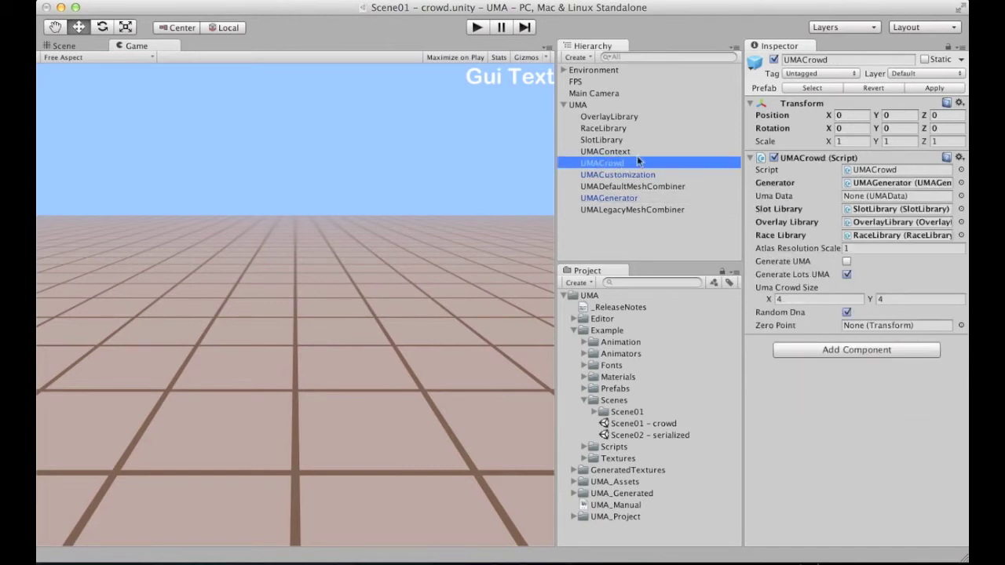
Step: Set the UMACrowd size X and Y to 2 and play the scene
left_click(790, 300)
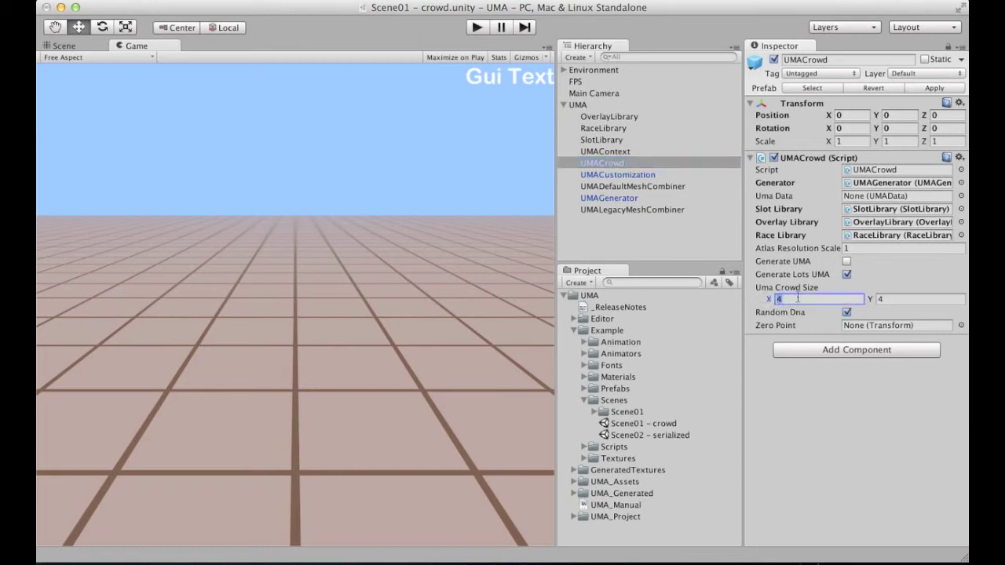
left_click(889, 300)
type("2")
left_click(812, 299)
type("2")
left_click(482, 29)
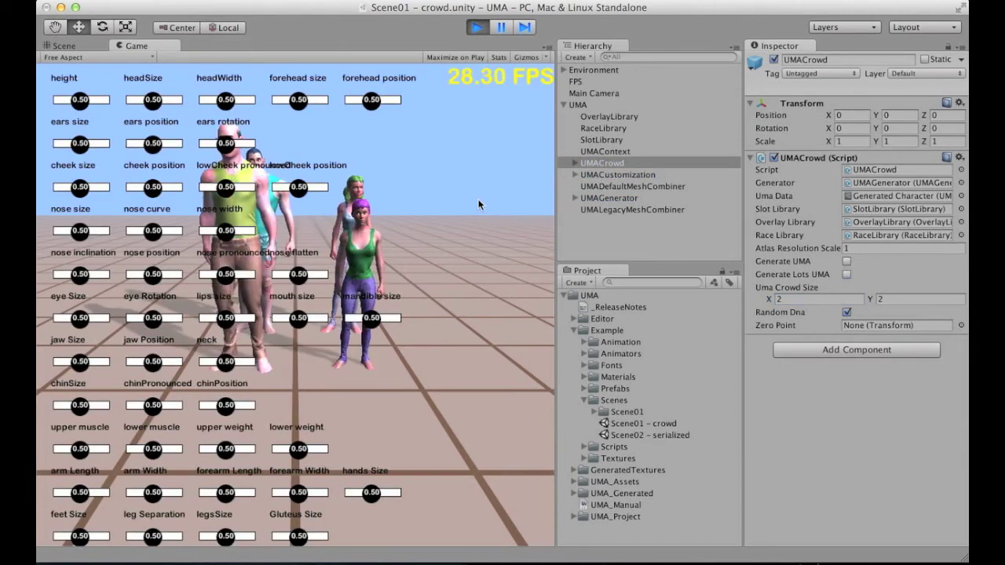
left_click(577, 165)
Step: Delete the four generated characters and turn off Generate Lots UMA on UMACrowd
key("Down")
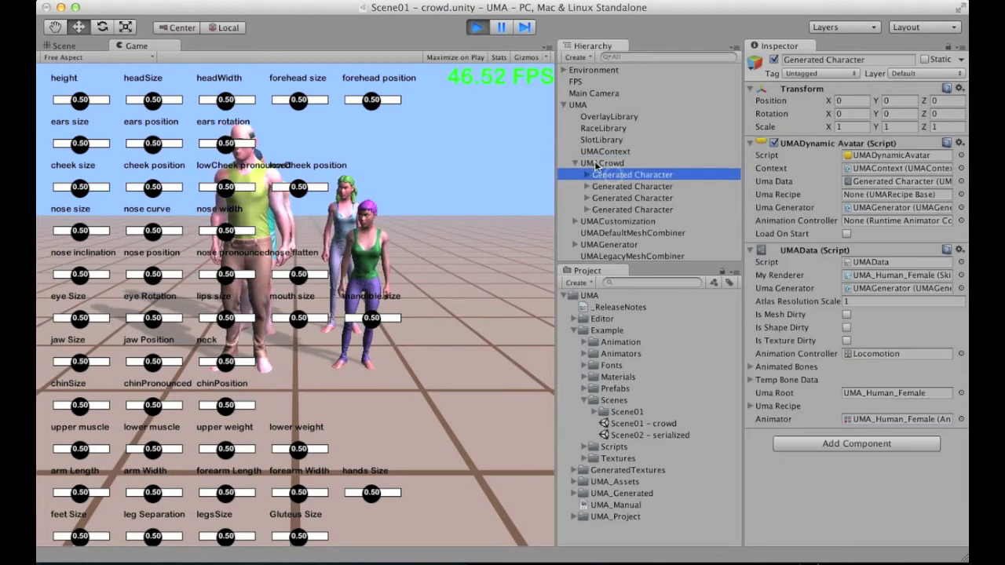
key("shift+Down")
key("shift+Down")
key("shift+Down")
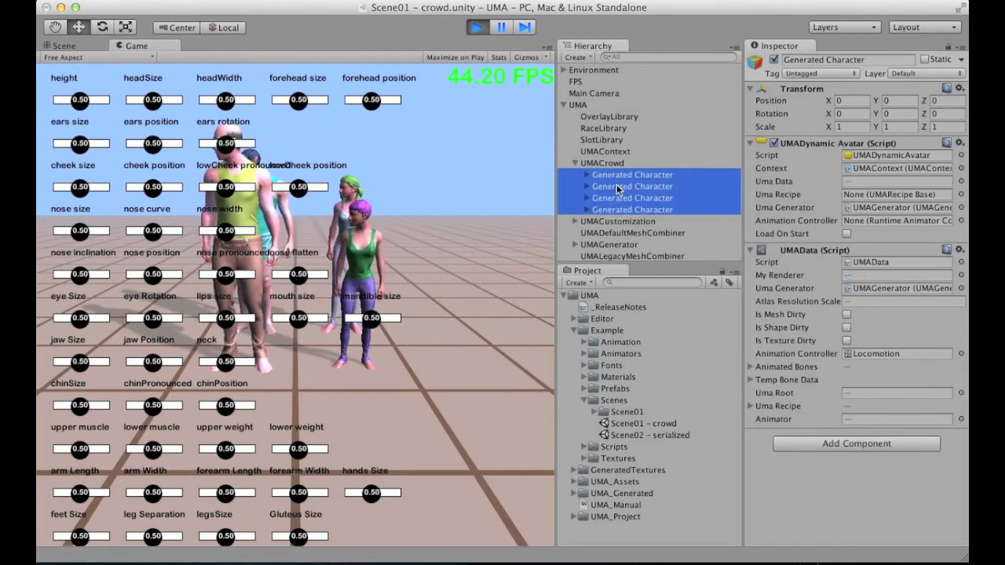
key("super+BackSpace")
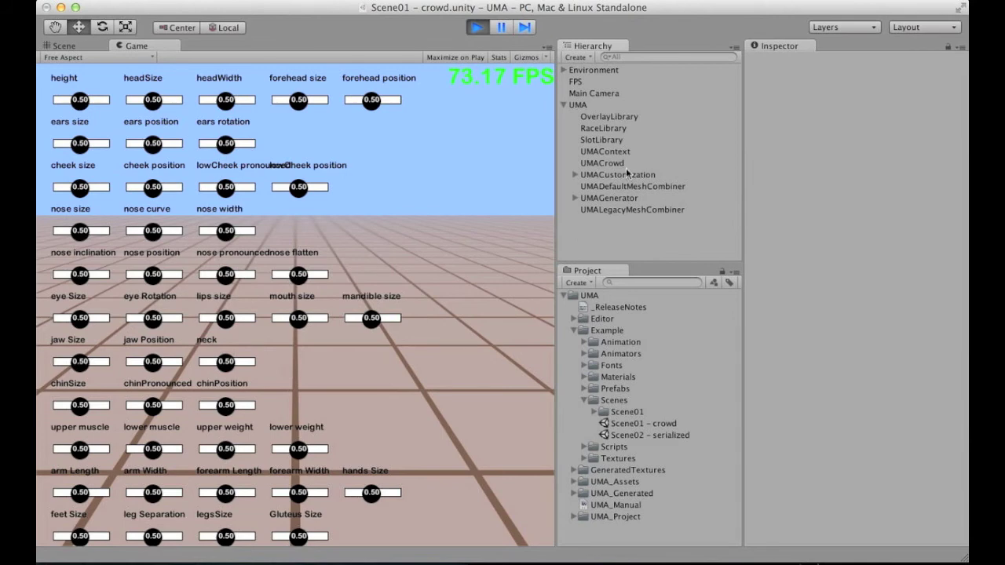
left_click(604, 163)
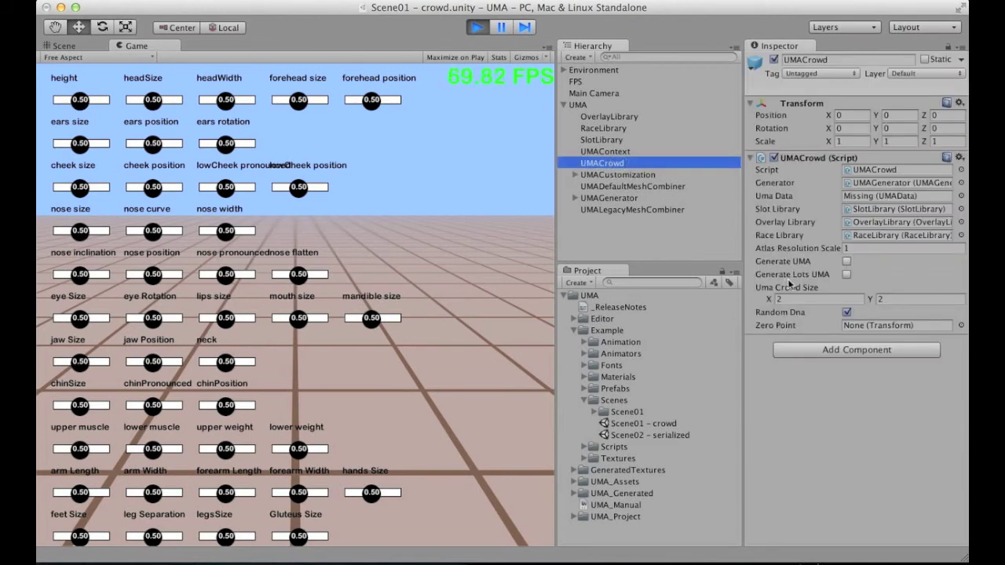
left_click(845, 262)
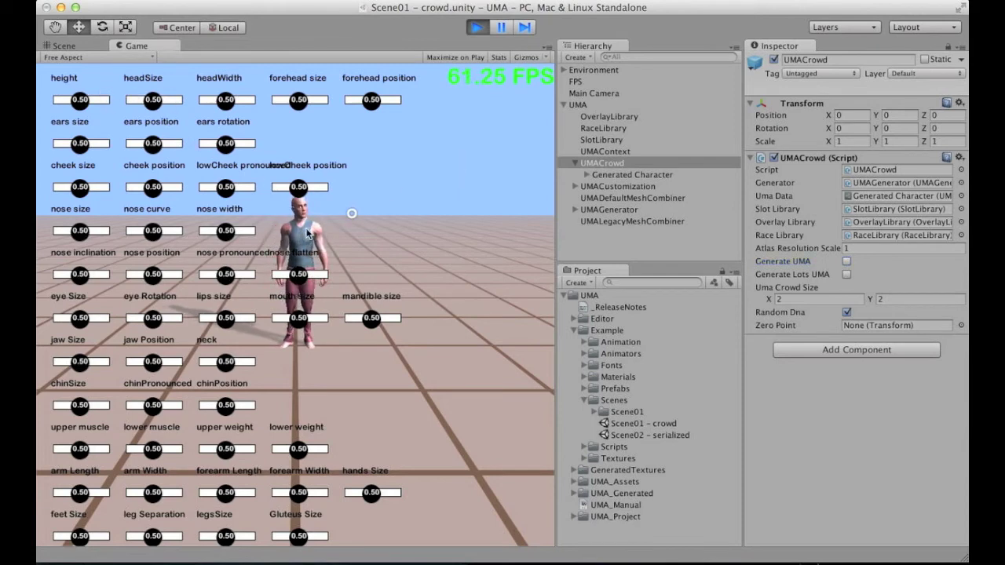
Step: Make the single generated character taller and switch to the Scene view
left_click(307, 233)
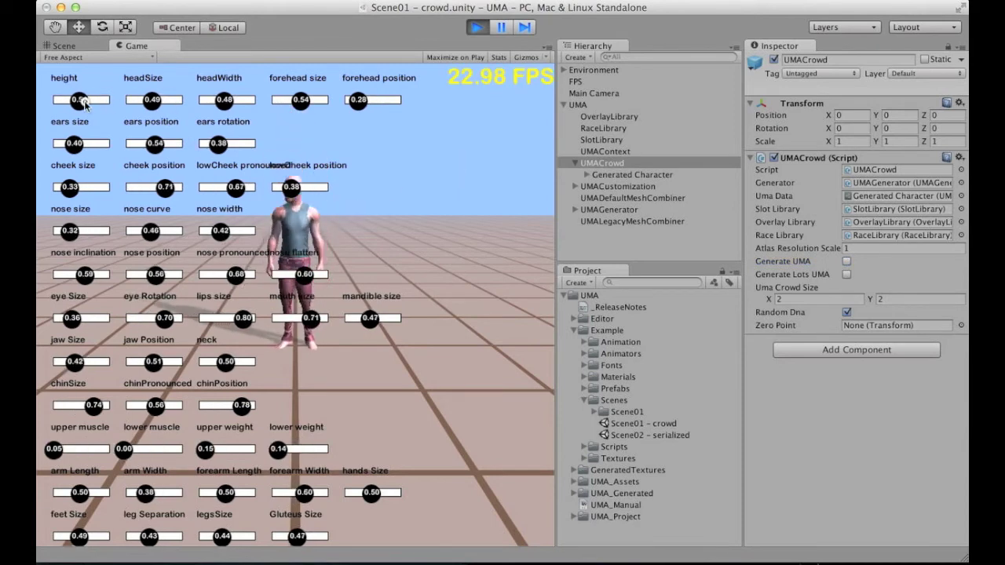
left_click_drag(83, 101, 92, 101)
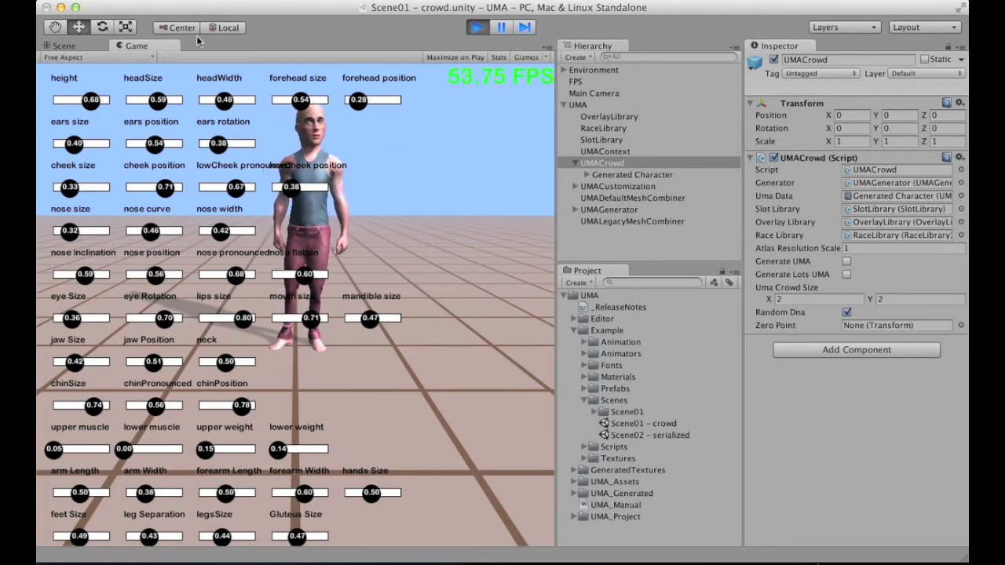
left_click(84, 45)
Step: Expand Environment and light group and inspect the three directional lights
left_click(245, 193)
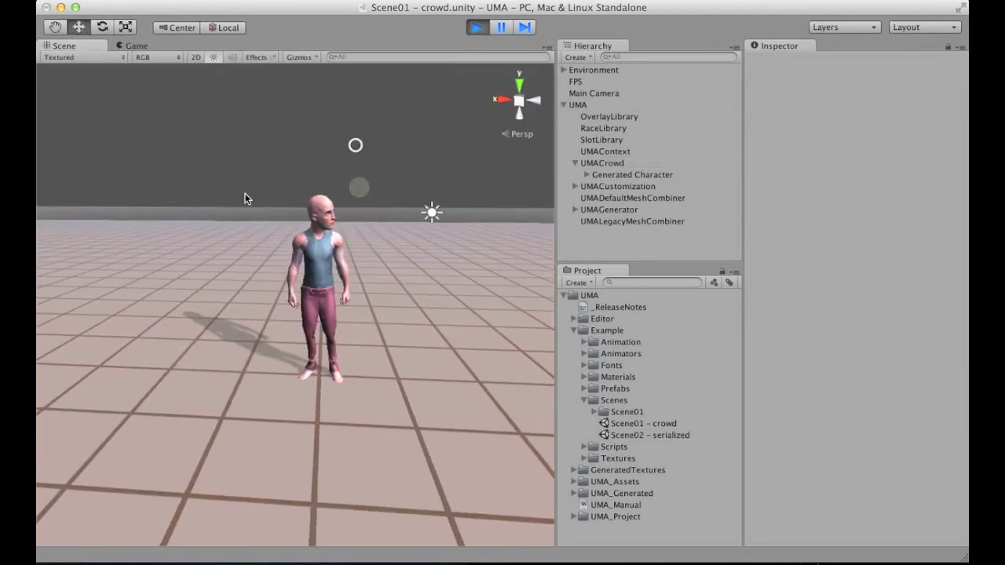
left_click_drag(403, 238, 430, 154, "alt")
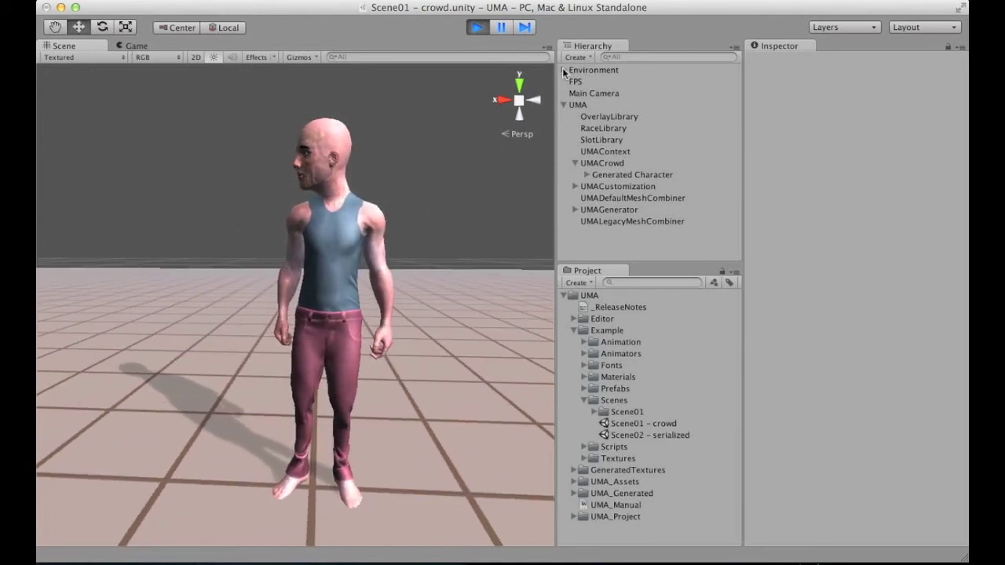
left_click(563, 70)
left_click(576, 81)
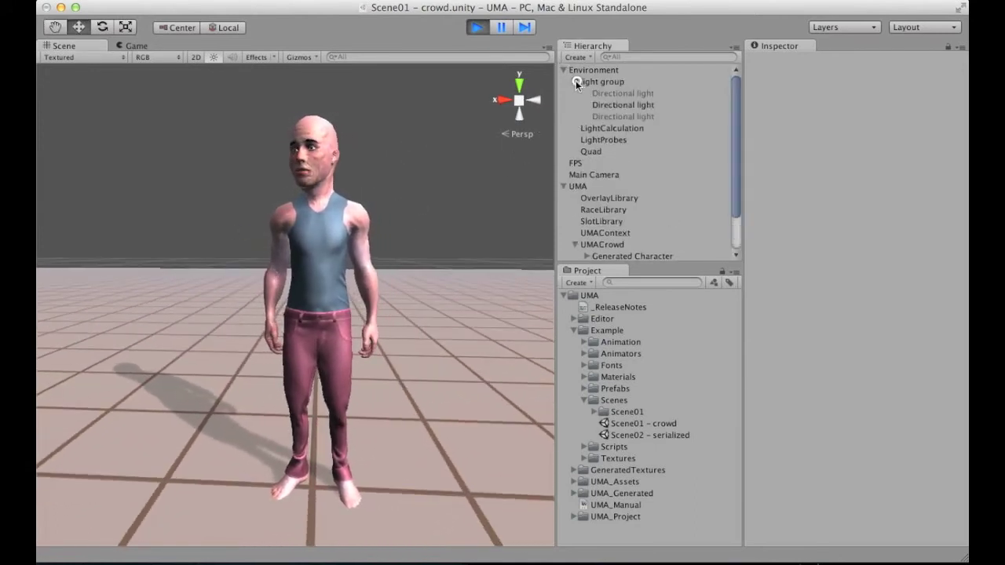
left_click(616, 105)
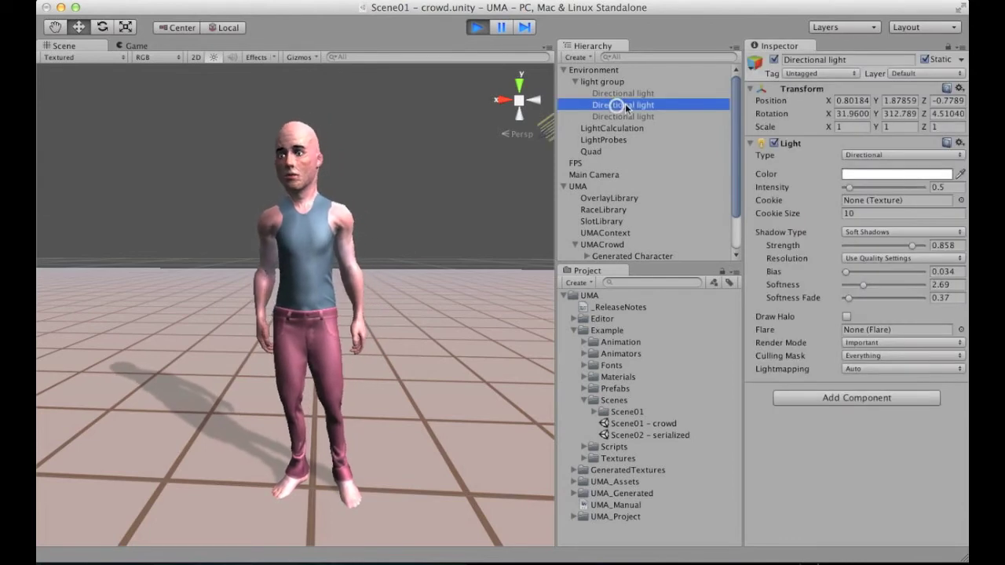
mouse_move(442, 199)
left_mouse_down("alt")
mouse_move(385, 208)
mouse_move(438, 195)
left_mouse_up("alt")
left_click(623, 94)
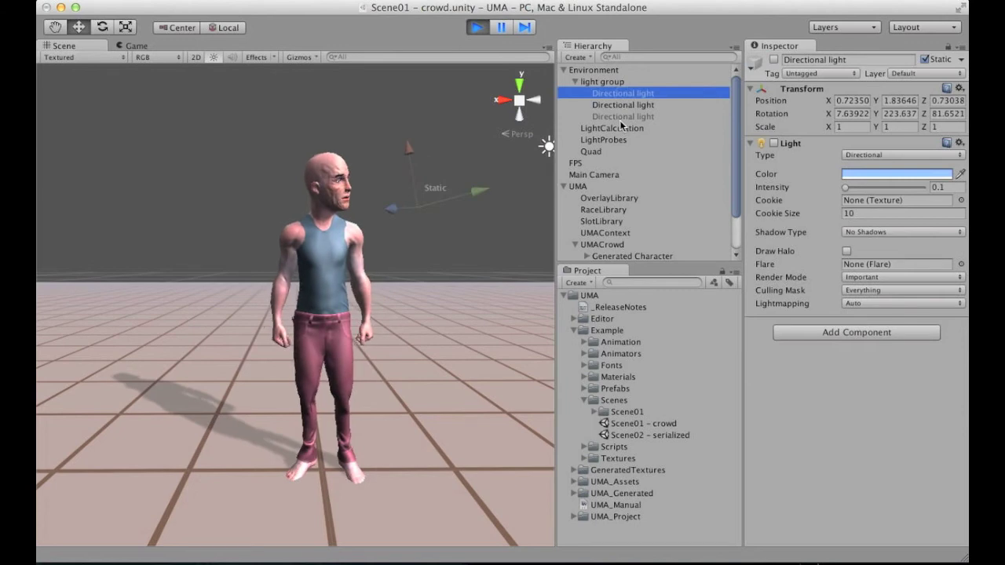
left_click(619, 117, "super")
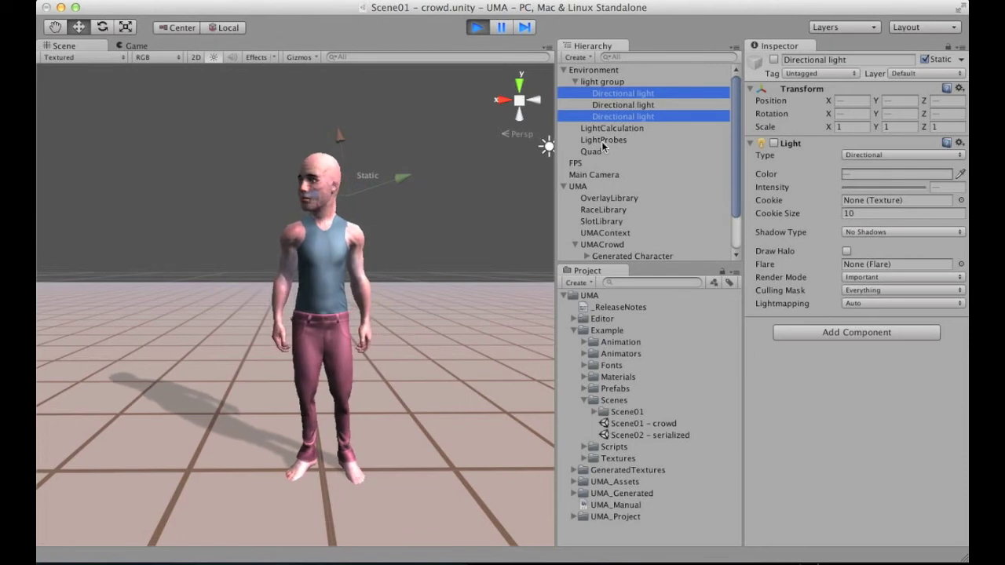
Step: Inspect the LightProbes object, then select the character's UMA_Human_Male mesh
left_click(603, 141)
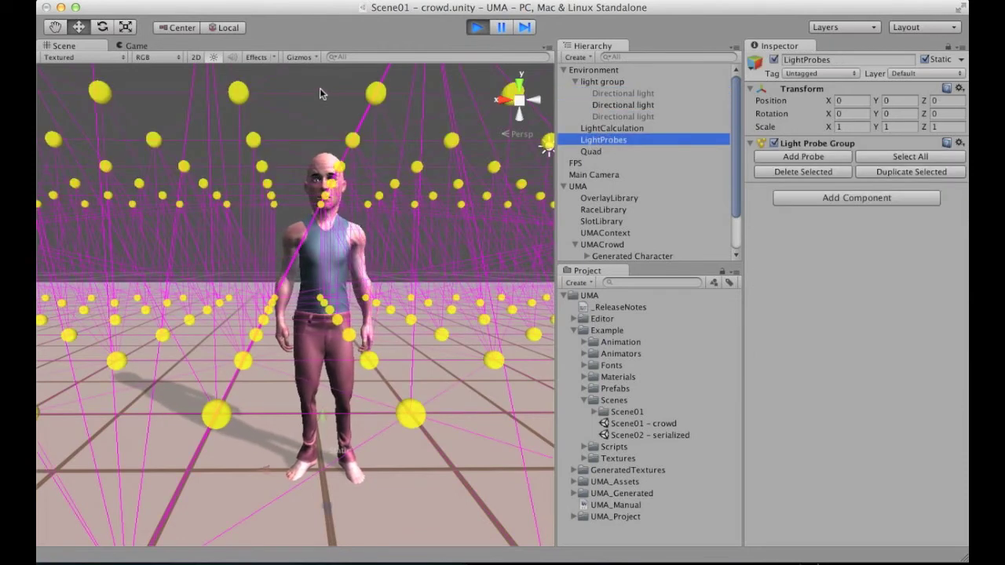
left_click(323, 90)
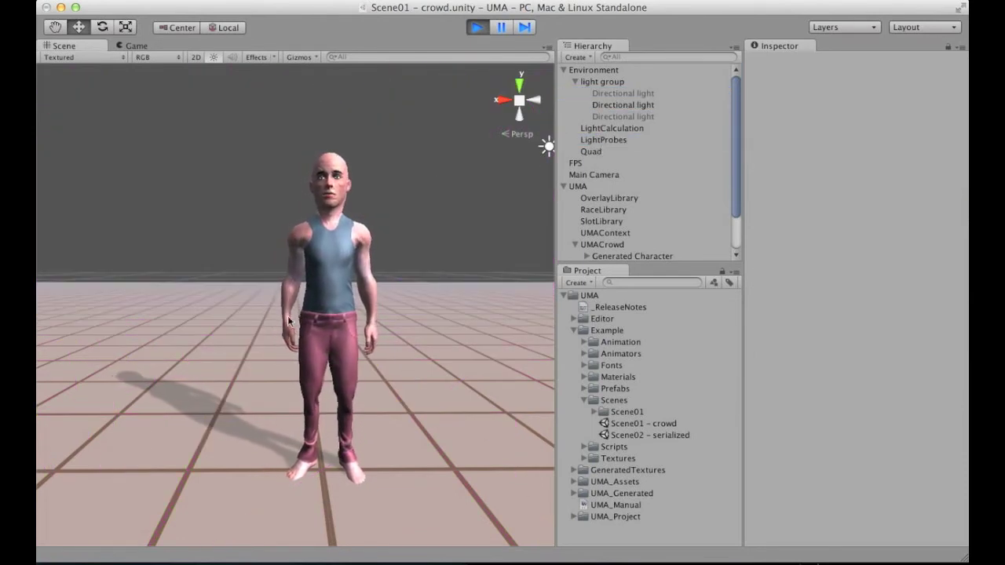
left_click(326, 248)
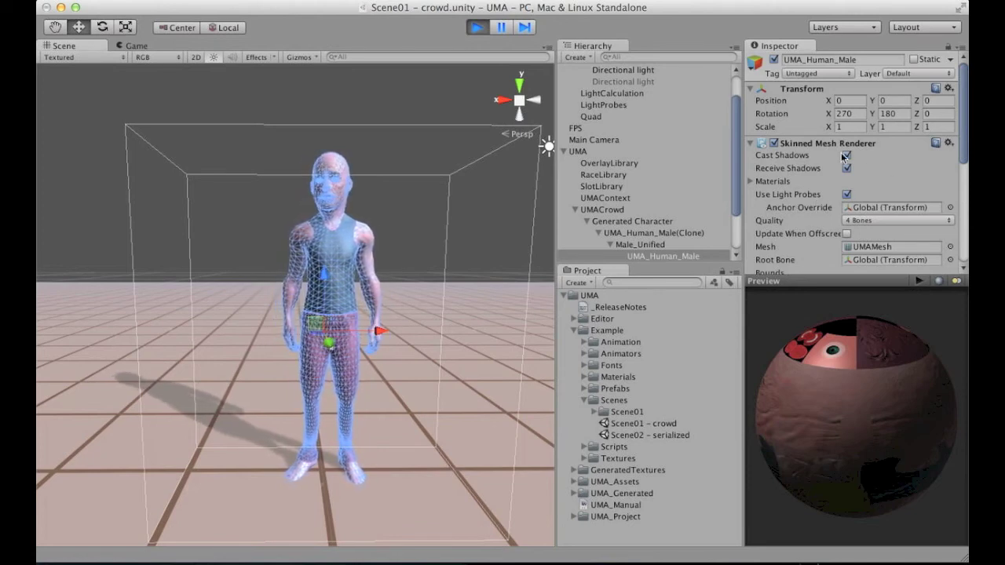
Step: Turn off Use Light Probes on the UMA_Human_Male mesh and orbit around the character
left_click(847, 195)
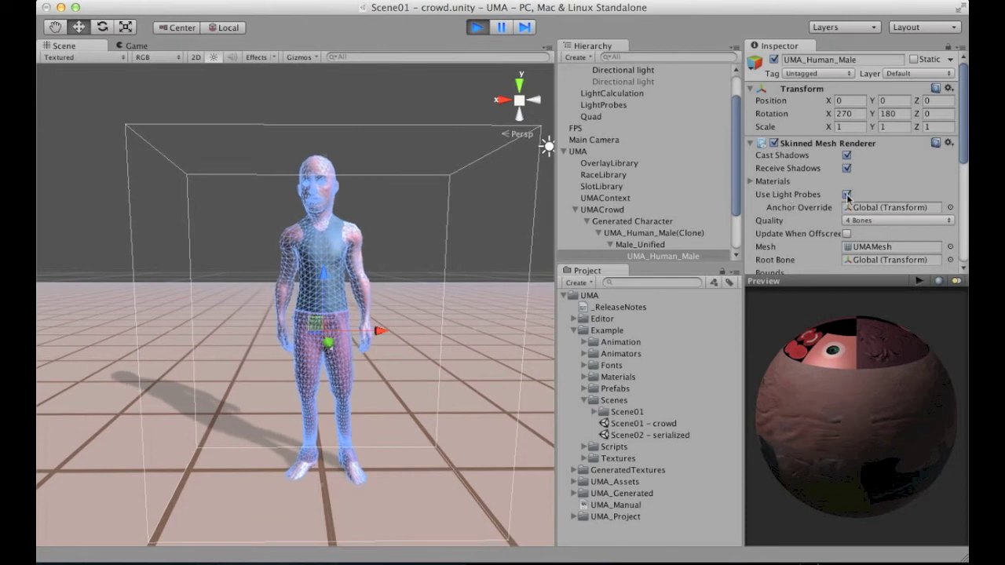
left_click(415, 107)
left_click_drag(415, 108, 350, 298, "alt")
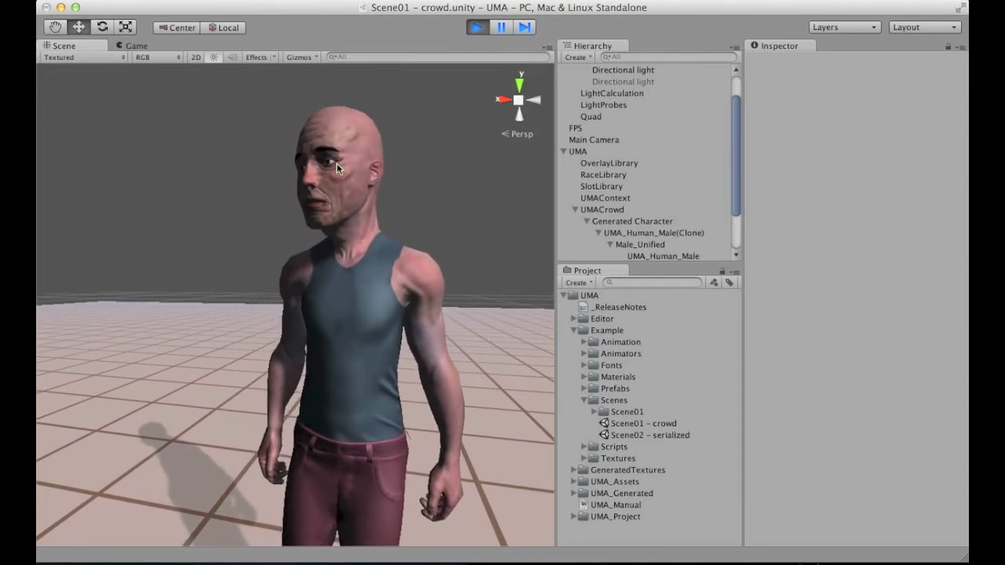
right_click_drag(350, 298, 307, 212, "alt")
left_click_drag(307, 213, 323, 271, "alt")
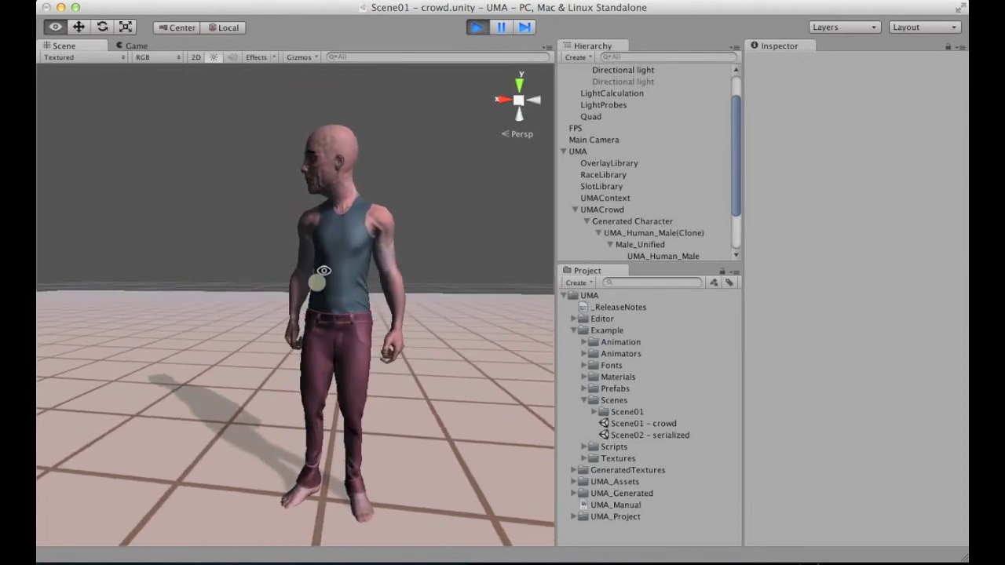
scroll(620, 114, "up", 2)
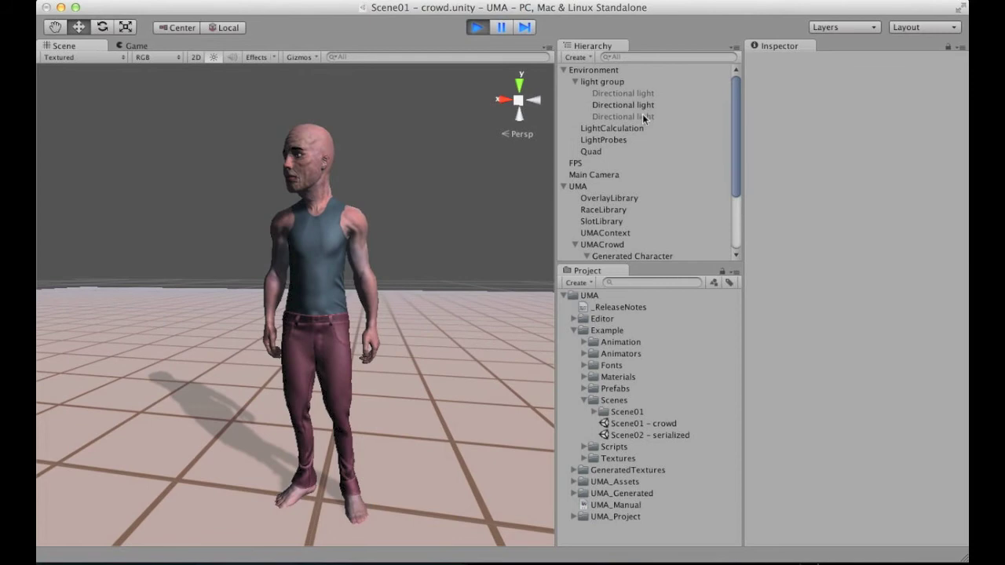
Step: Turn off light probes on the ground Quad and tune the middle directional light's intensity to about 0.8
left_click(623, 104)
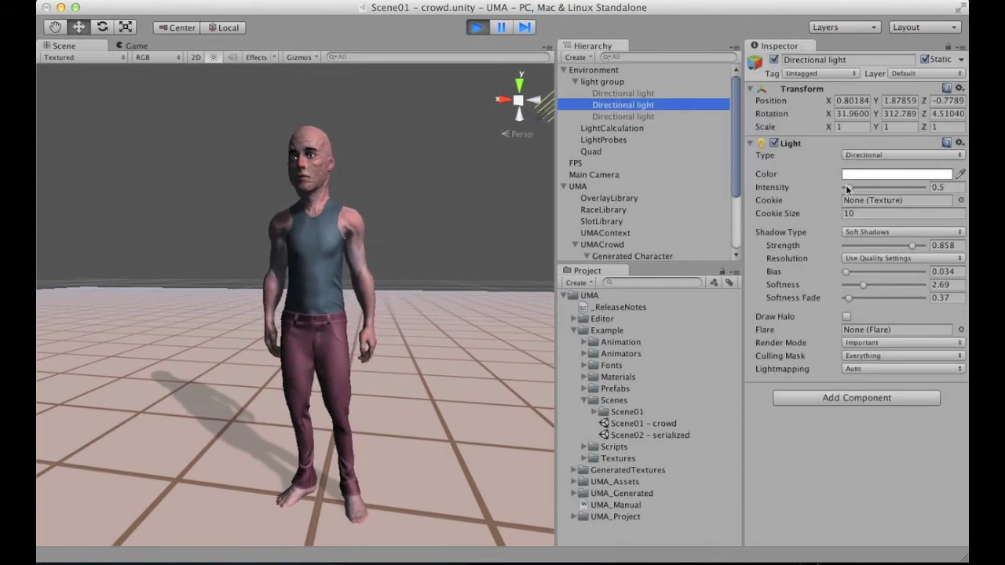
left_click_drag(851, 188, 853, 189)
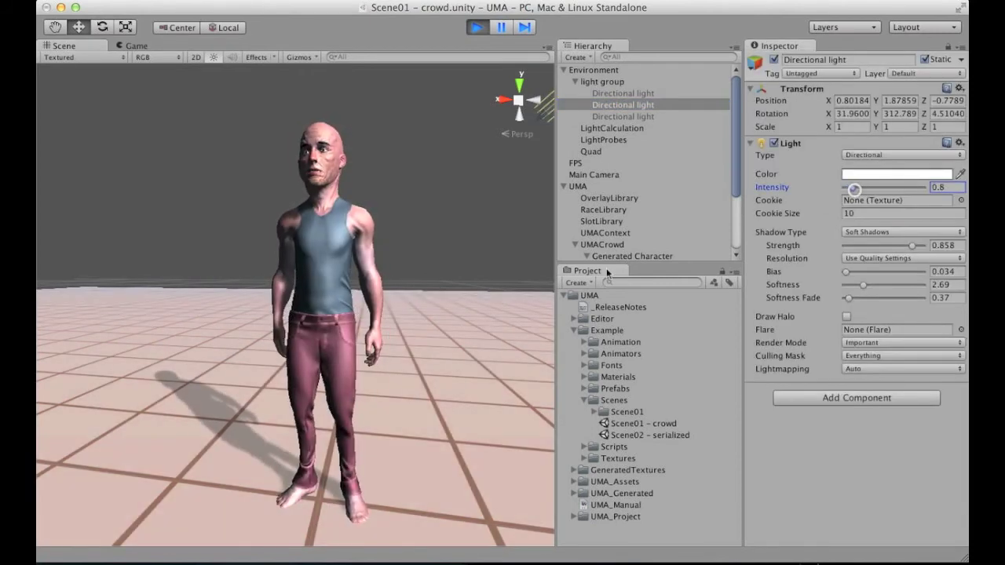
left_click(506, 315)
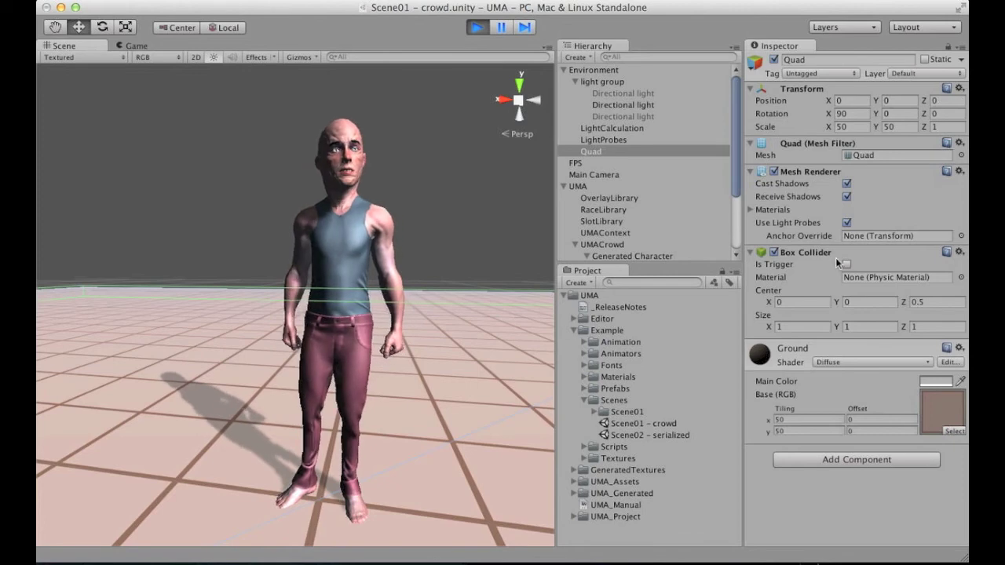
left_click(846, 224)
left_click(440, 165)
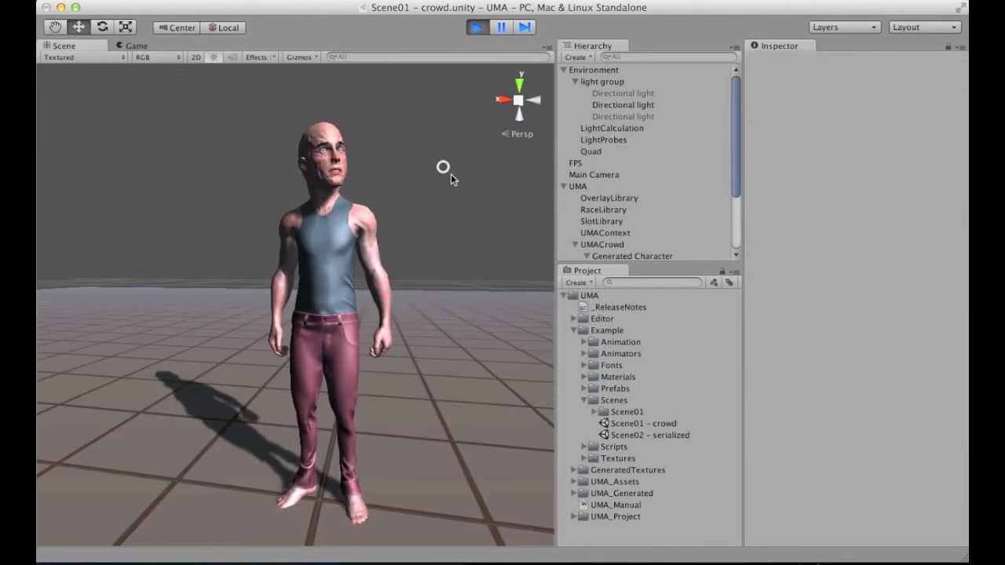
left_click(613, 105)
left_click_drag(854, 186, 854, 185)
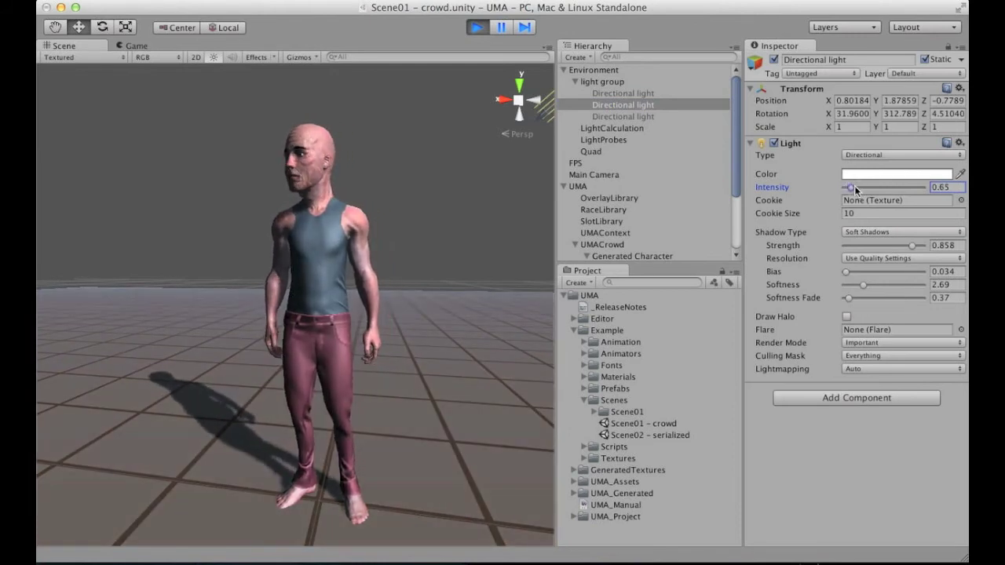
Step: Try enabling and brightening the top directional light, then disable it and collapse light group
left_click(625, 93)
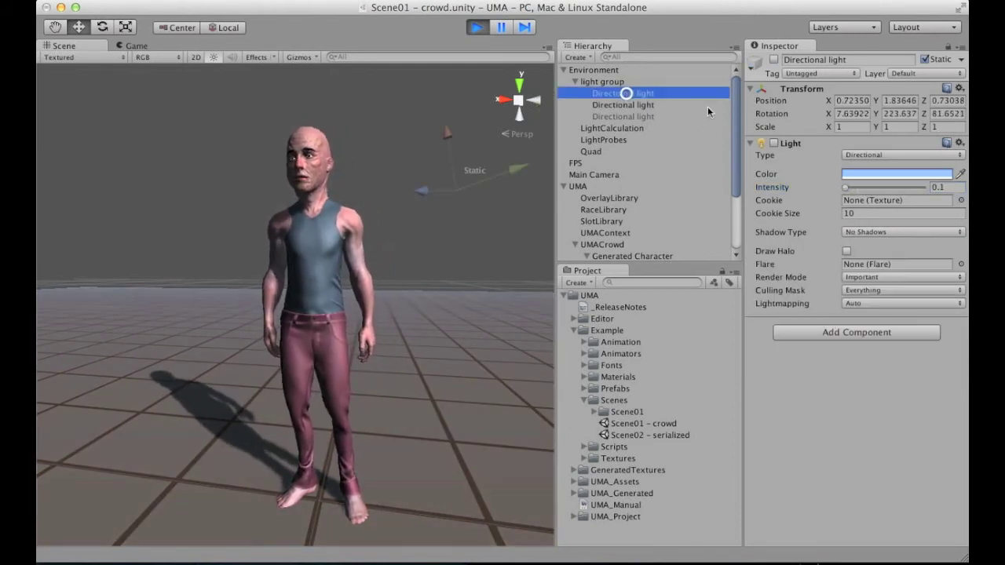
left_click(774, 60)
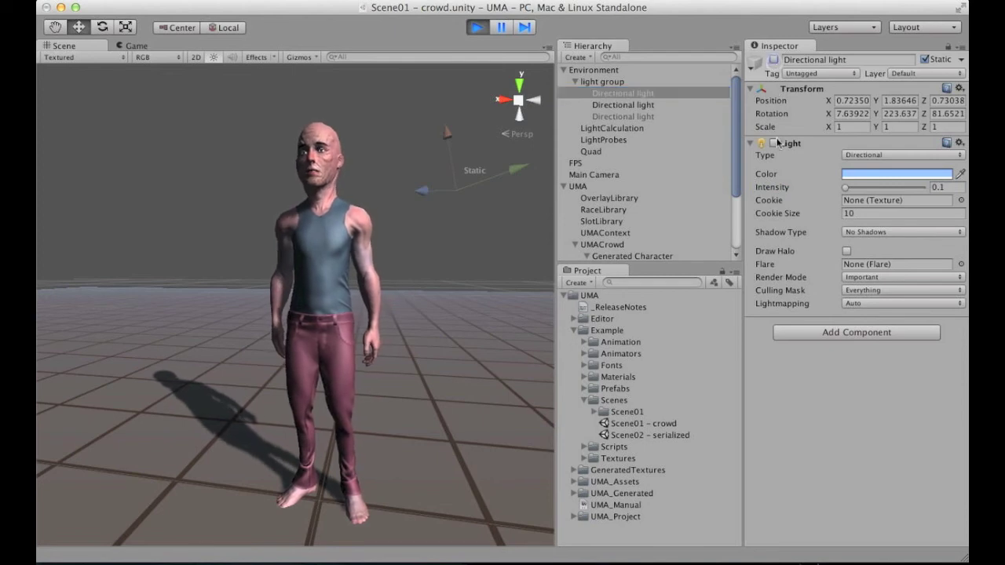
left_click(774, 61)
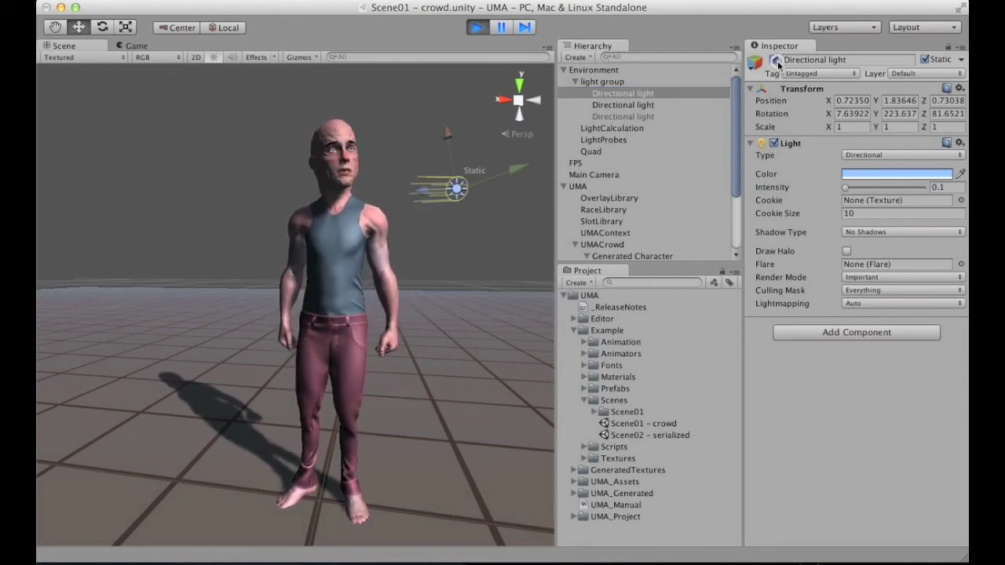
left_click_drag(851, 190, 854, 188)
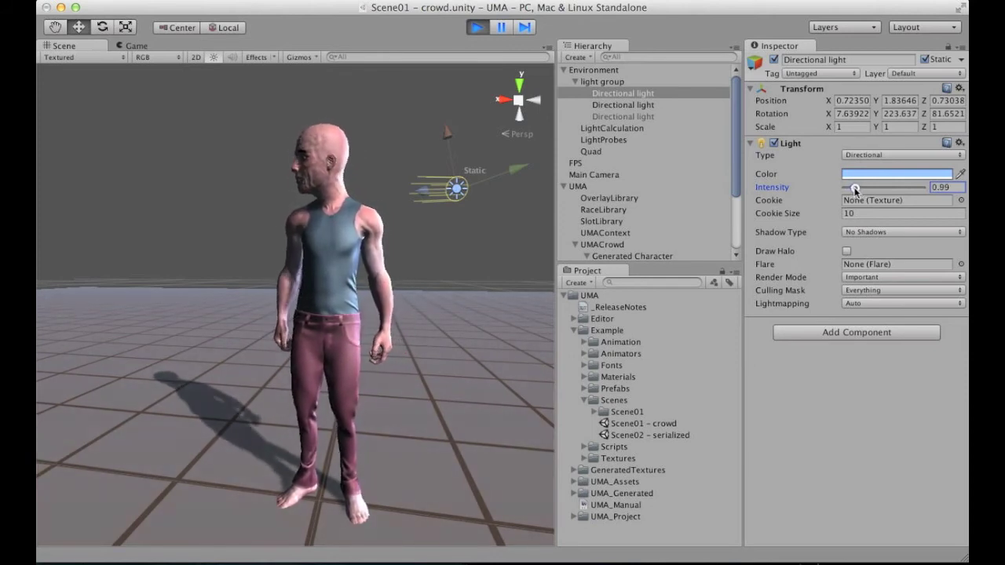
left_click(775, 60)
left_click(581, 81)
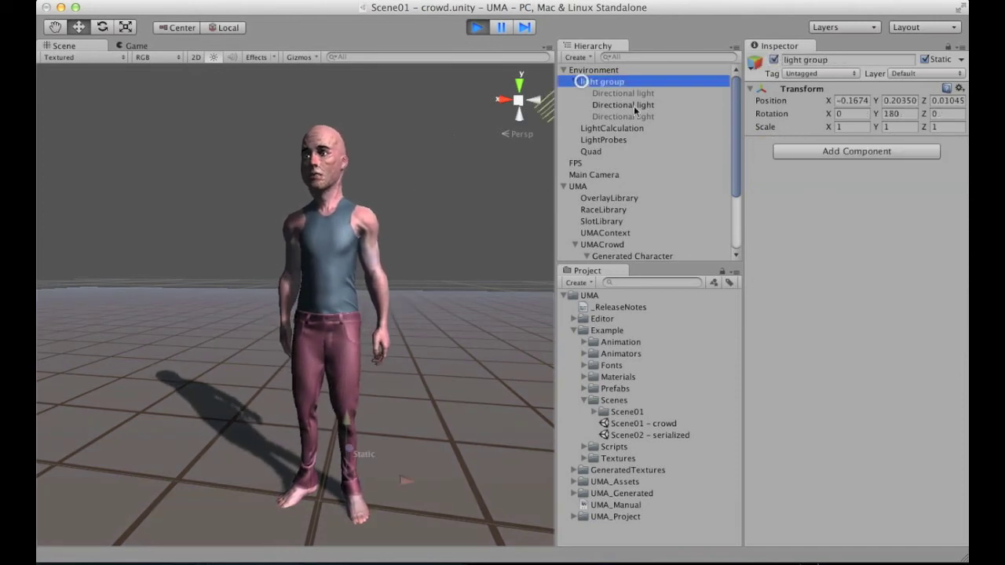
left_click(577, 82)
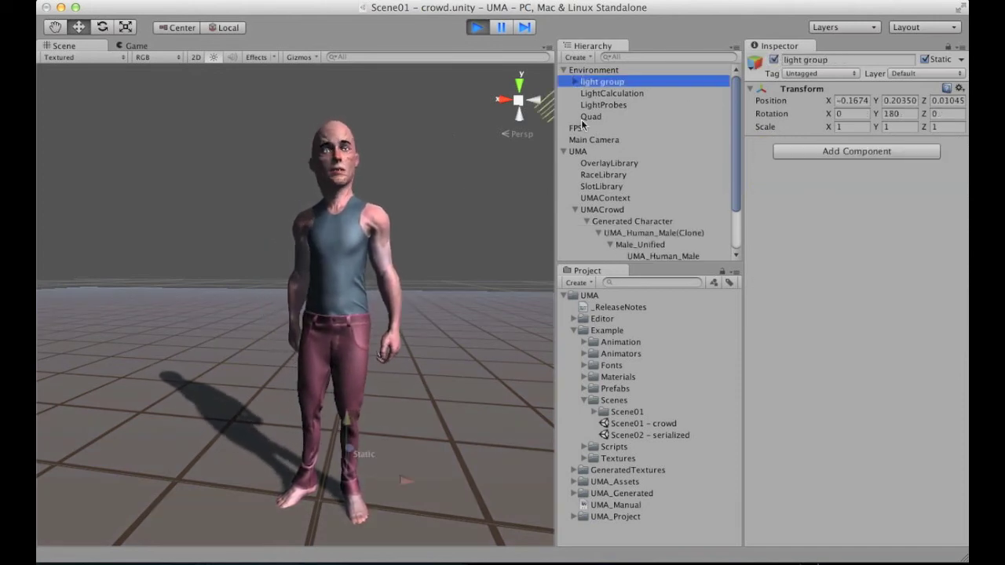
left_click(454, 166)
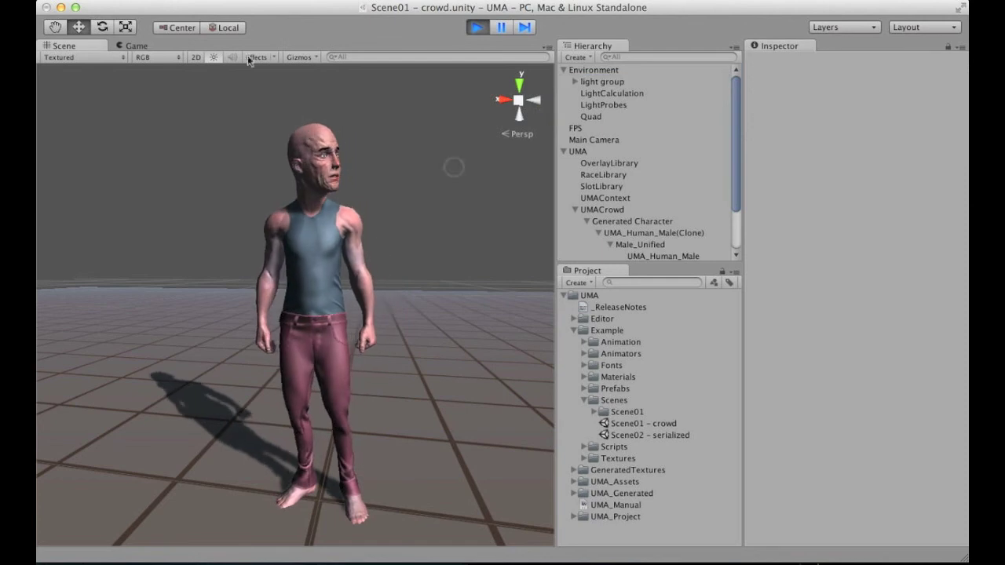
Step: Exit play mode and collapse the UMA object in the Hierarchy
left_click(476, 29)
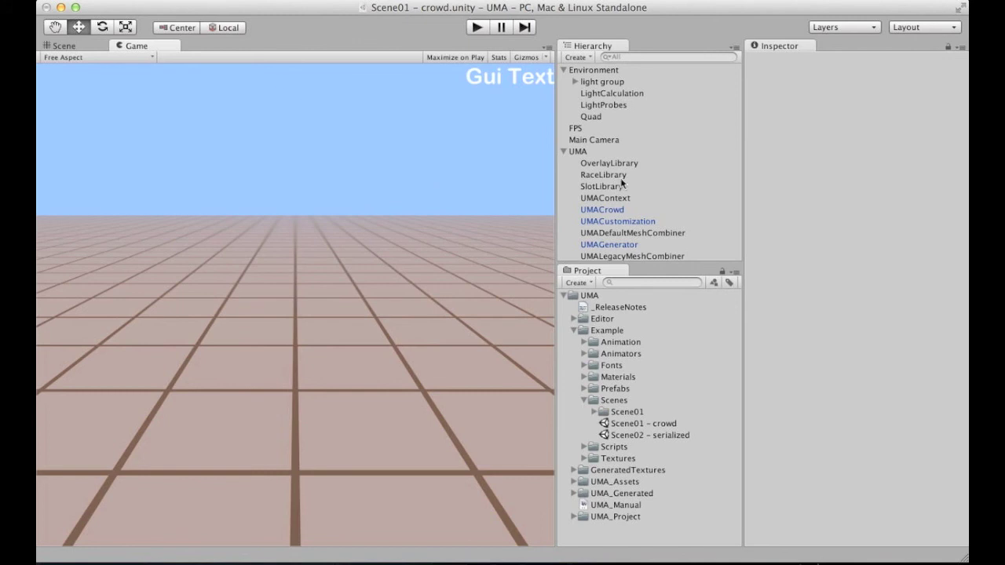
left_click(566, 151)
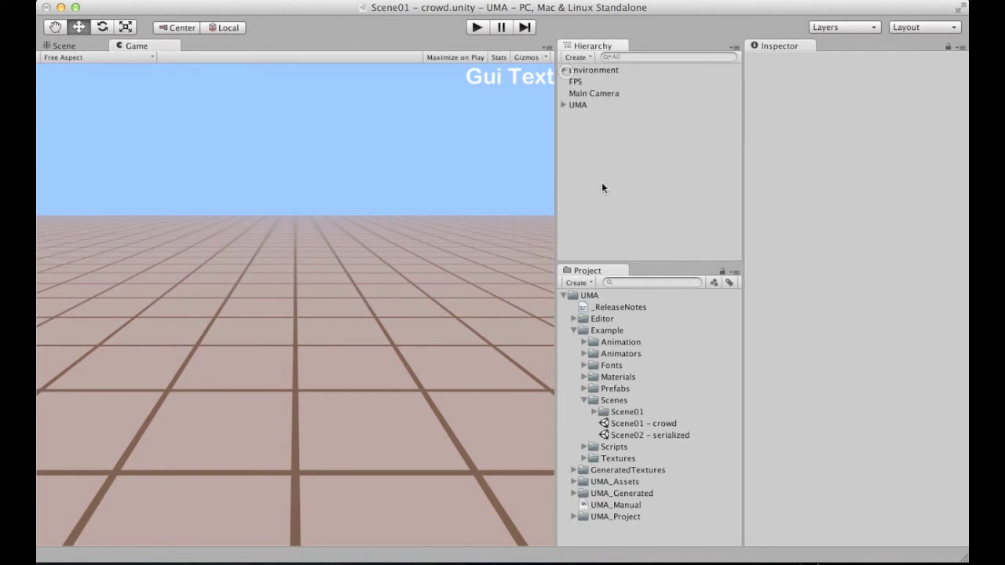